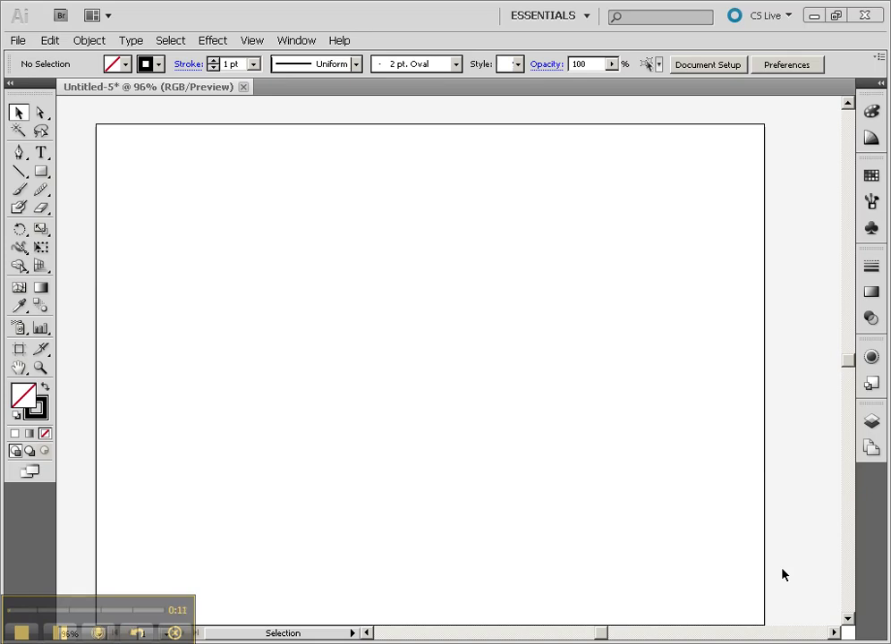
Turn on the two-point perspective grid with the Perspective Grid tool
click(46, 271)
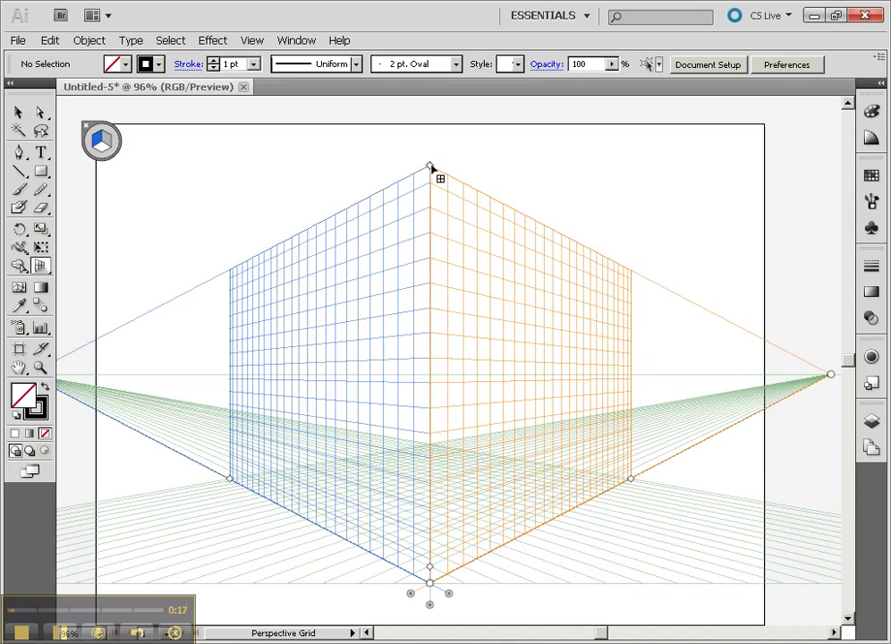
Shorten the vertical grid planes, make the grid cells denser, and extend the ground grid left
key(shift+v)
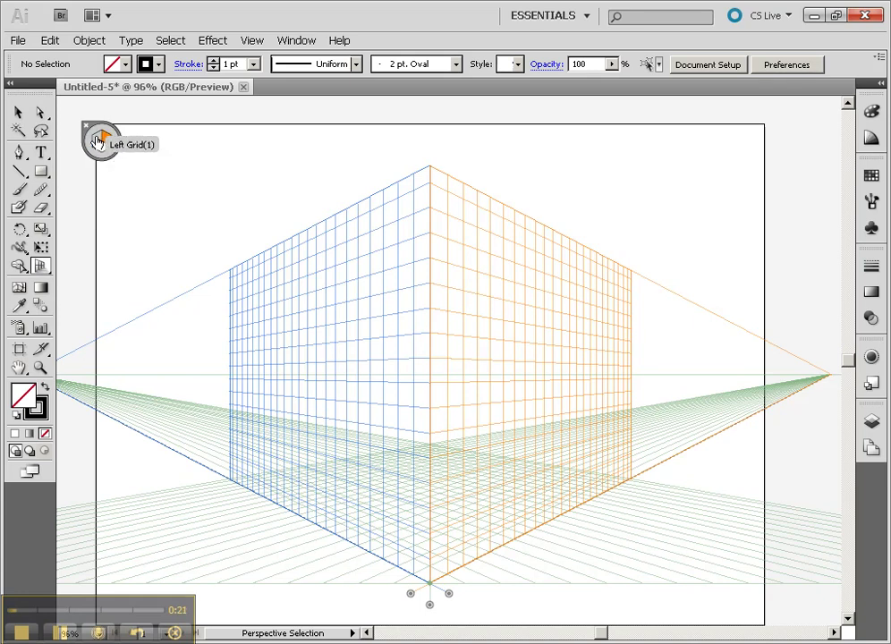
key(shift+p)
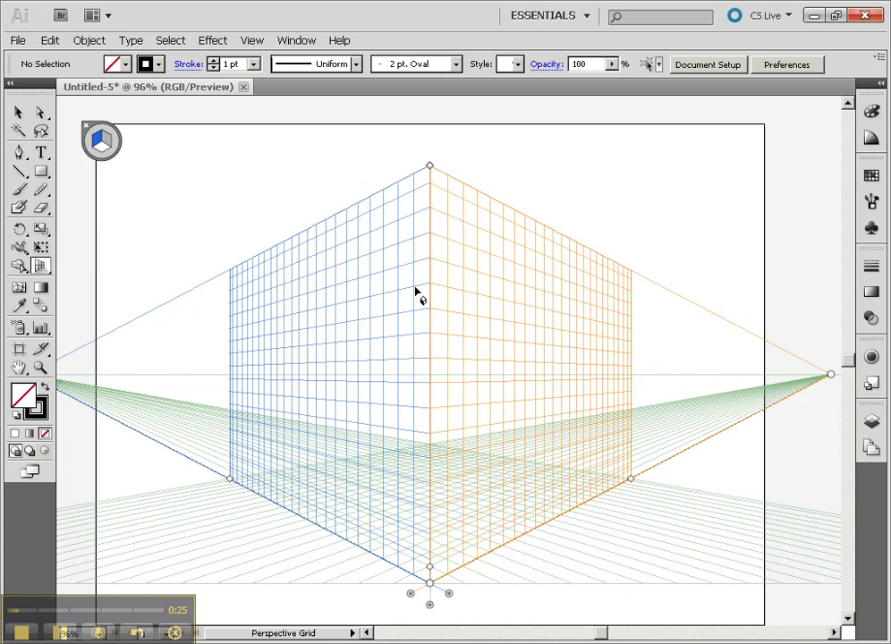
mouse_move(434, 176)
mouse_down()
mouse_move(434, 150)
mouse_move(436, 265)
mouse_move(433, 179)
mouse_move(433, 196)
mouse_up()
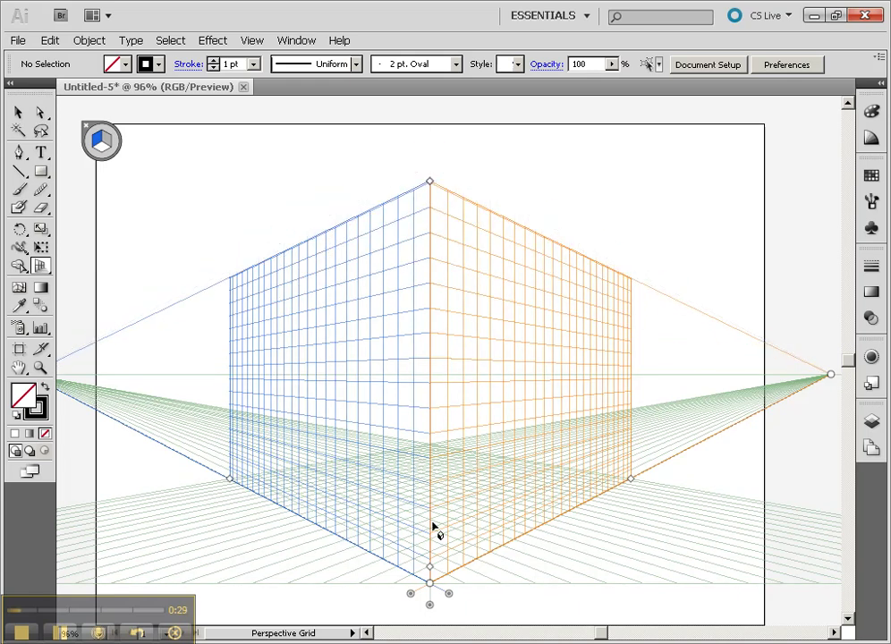
drag(430, 586, 330, 534)
mouse_move(430, 573)
mouse_down()
mouse_move(388, 568)
mouse_move(408, 503)
mouse_move(425, 577)
mouse_move(429, 550)
mouse_move(428, 583)
mouse_move(429, 574)
mouse_up()
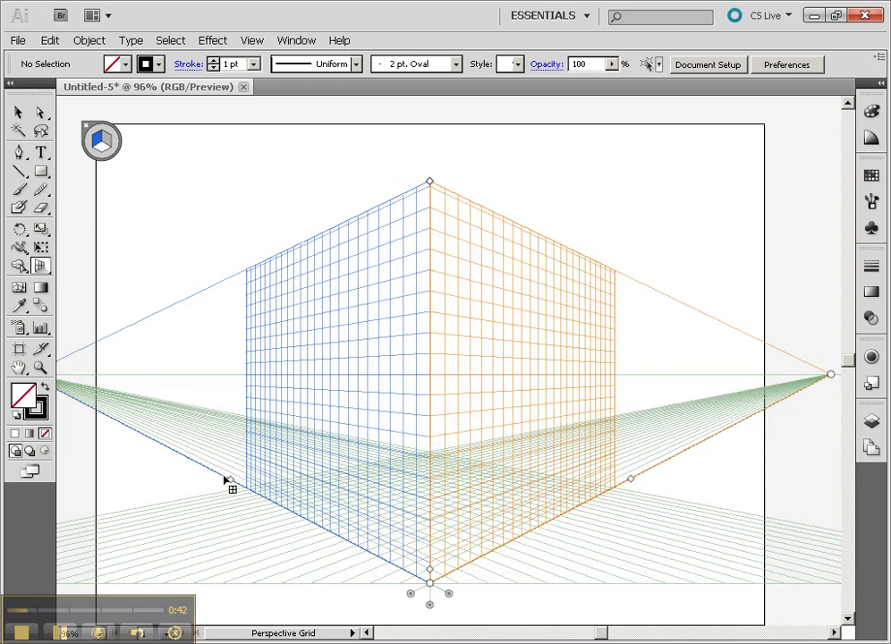
drag(224, 480, 181, 457)
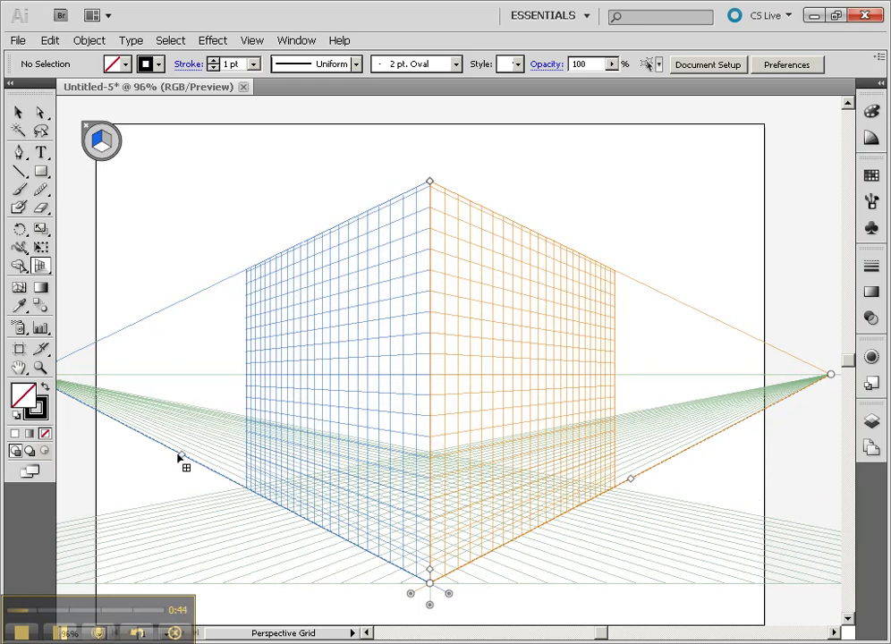
Extend the ground grid to the right and nudge the grid origin and plane size
drag(630, 482, 723, 450)
drag(451, 596, 315, 501)
key(ctrl+z)
mouse_move(430, 606)
mouse_down()
mouse_move(339, 589)
mouse_move(419, 597)
mouse_move(450, 555)
mouse_move(439, 606)
mouse_move(434, 594)
mouse_up()
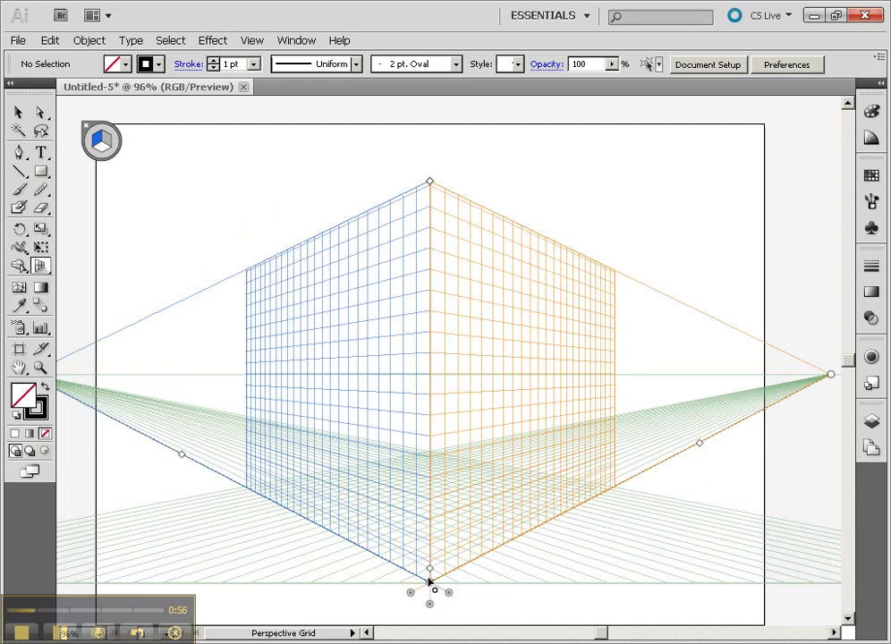
mouse_move(430, 573)
mouse_down()
mouse_move(358, 571)
mouse_move(411, 582)
mouse_move(413, 574)
mouse_up()
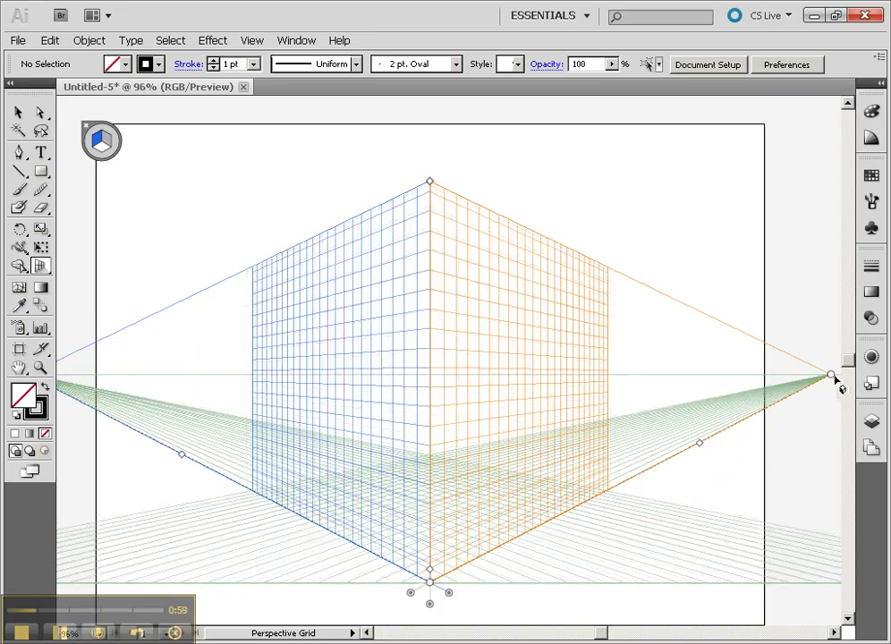
Move the right vanishing point inward and raise the horizon line to about 330 pt
drag(832, 374, 772, 380)
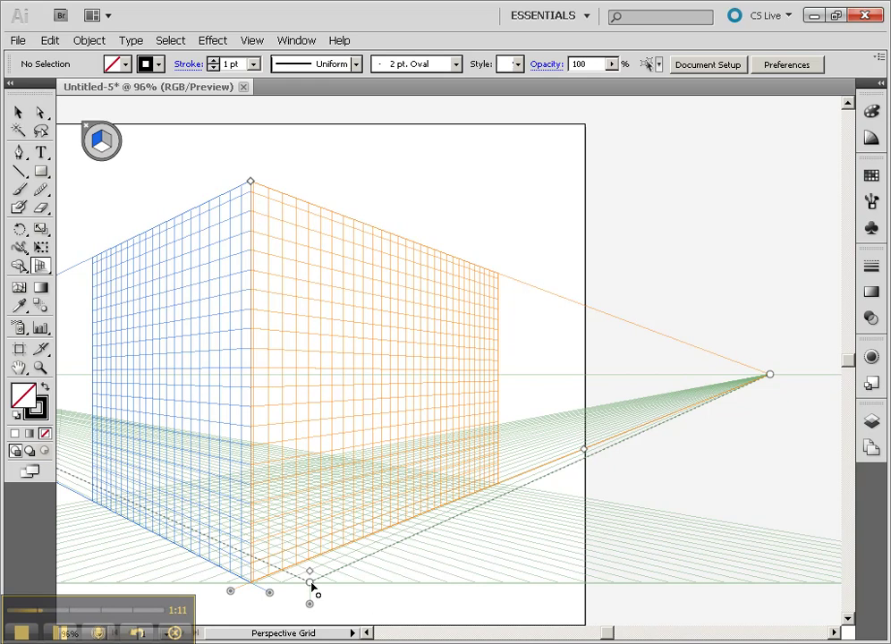
drag(315, 381, 667, 380)
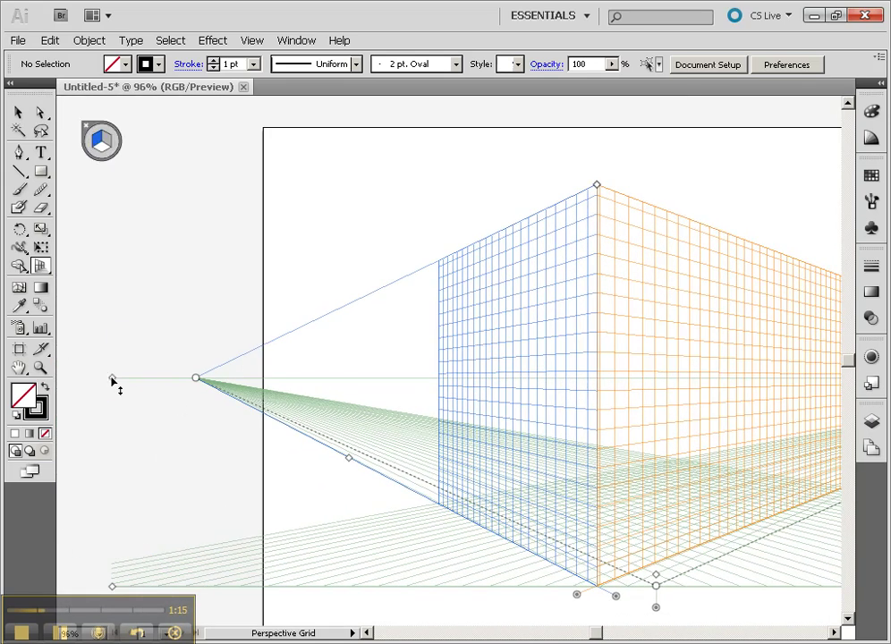
drag(195, 377, 204, 331)
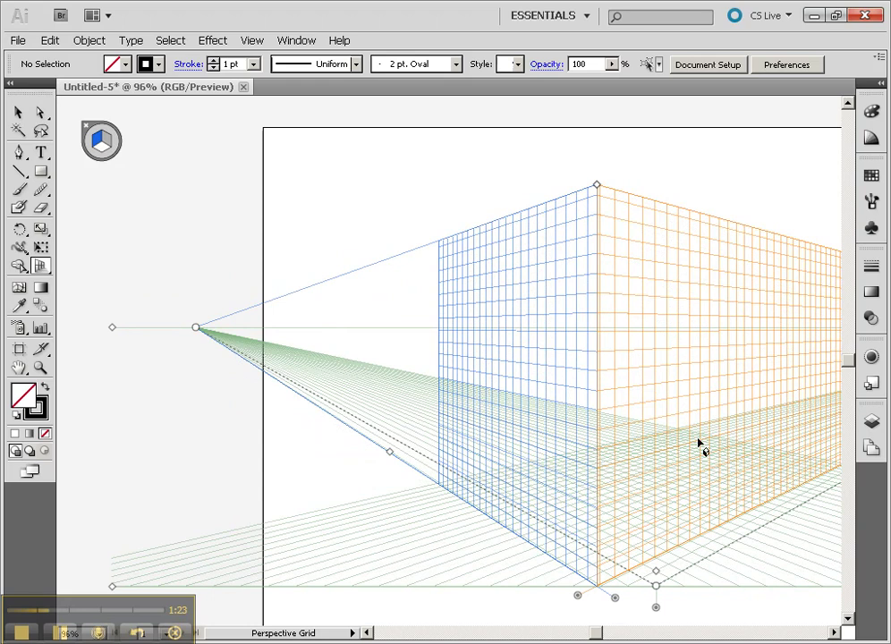
drag(728, 392, 600, 366)
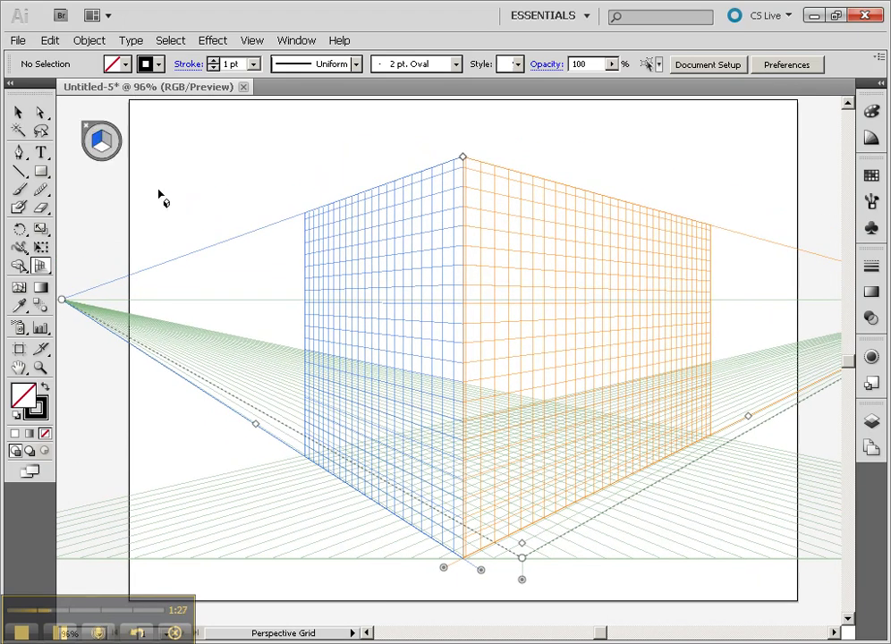
Draw a rectangle on the right (orange) perspective plane as the box's right side
key(shift+v)
key(3)
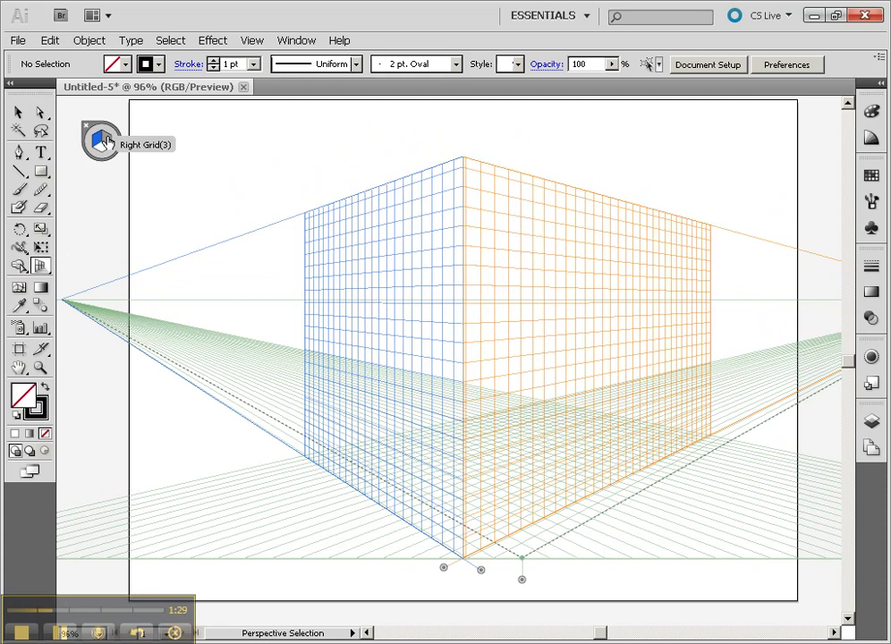
key(2)
key(1)
key(shift+p)
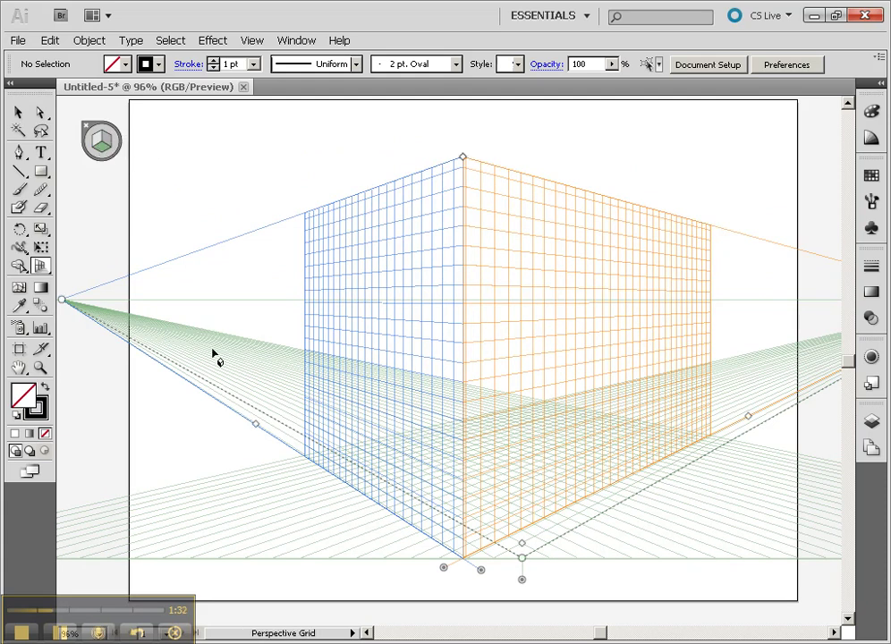
click(104, 140)
click(41, 173)
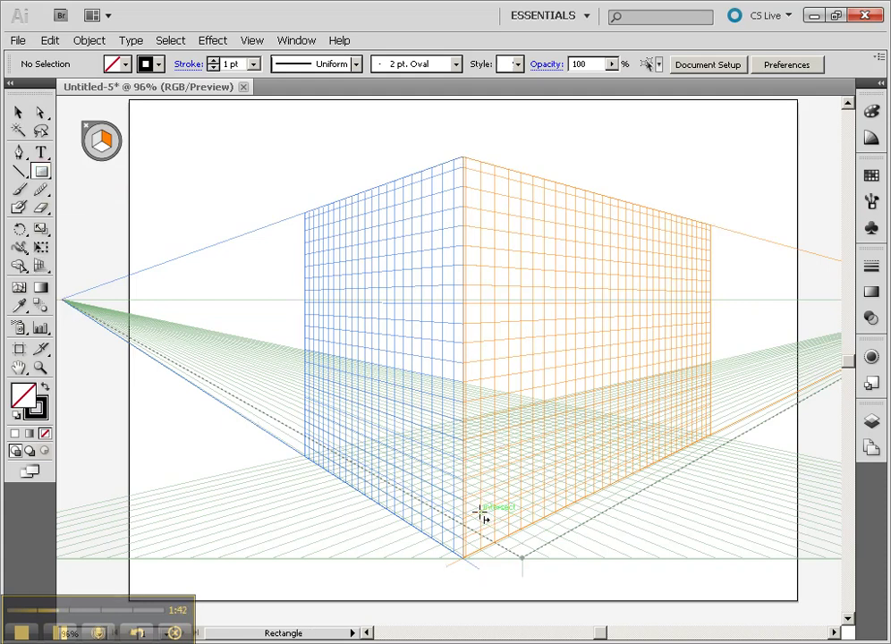
drag(481, 511, 636, 329)
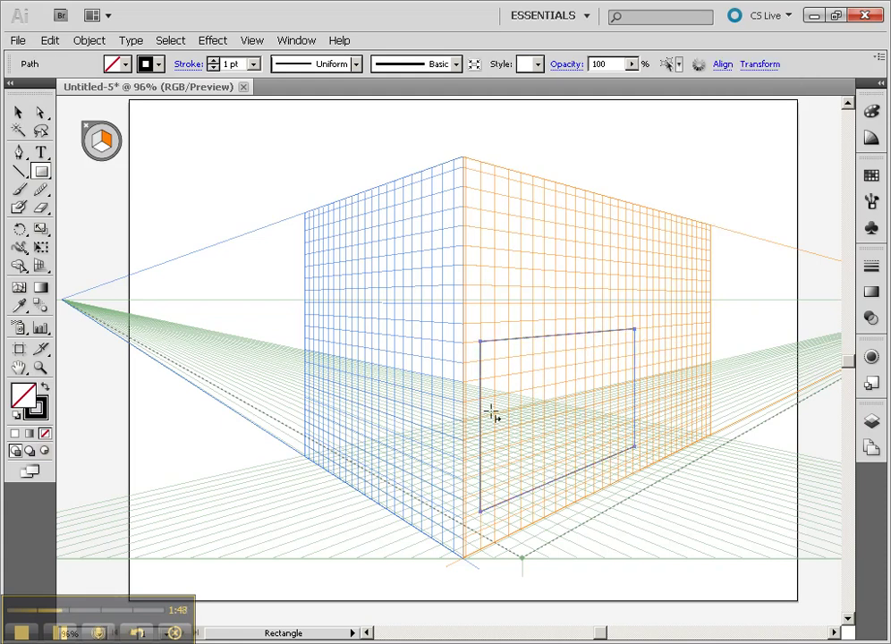
Draw a left-plane rectangle sharing the box's corner edge
key(shift+v)
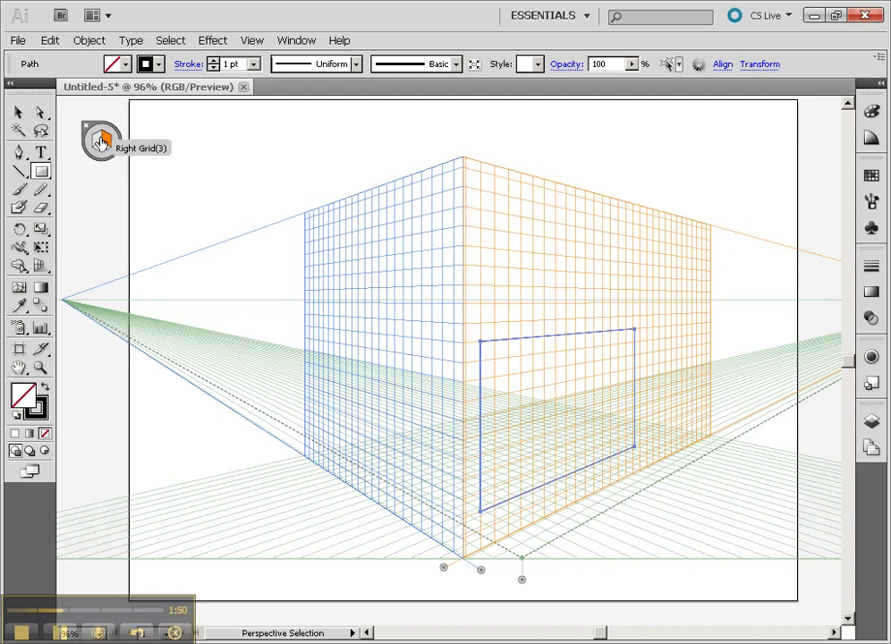
click(101, 143)
key(m)
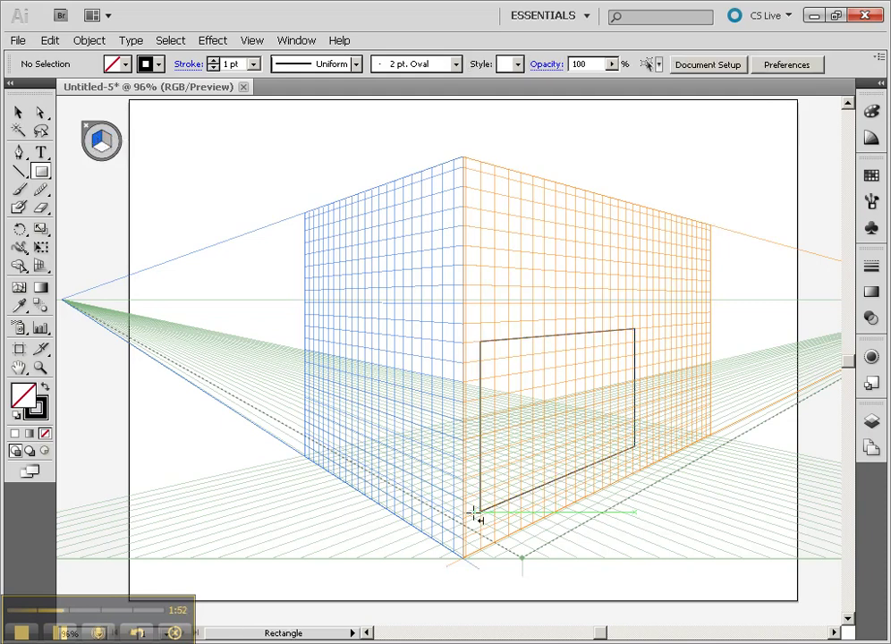
drag(481, 510, 400, 336)
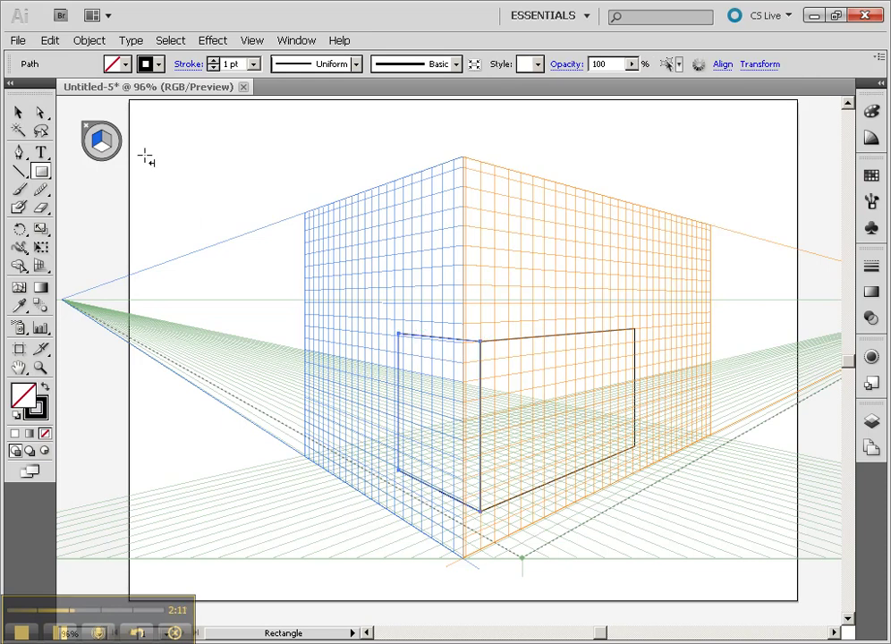
Draw a third rectangle on the horizontal ground plane as the box's top face
click(102, 148)
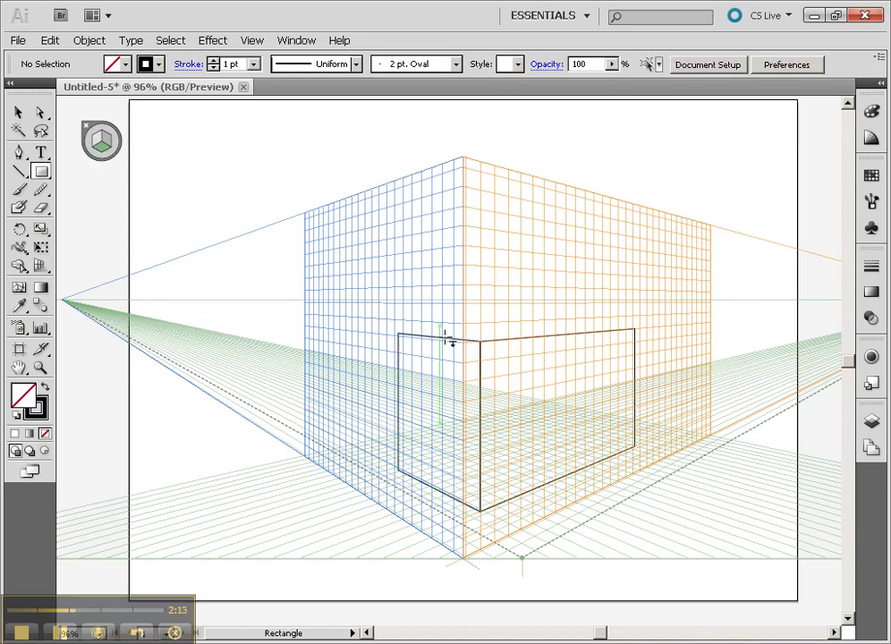
drag(404, 334, 635, 330)
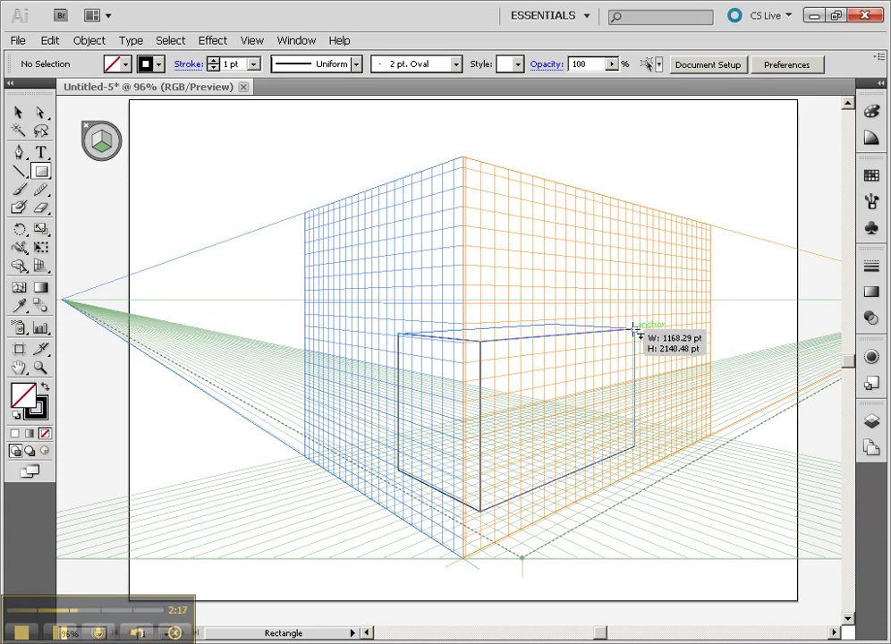
drag(636, 330, 637, 333)
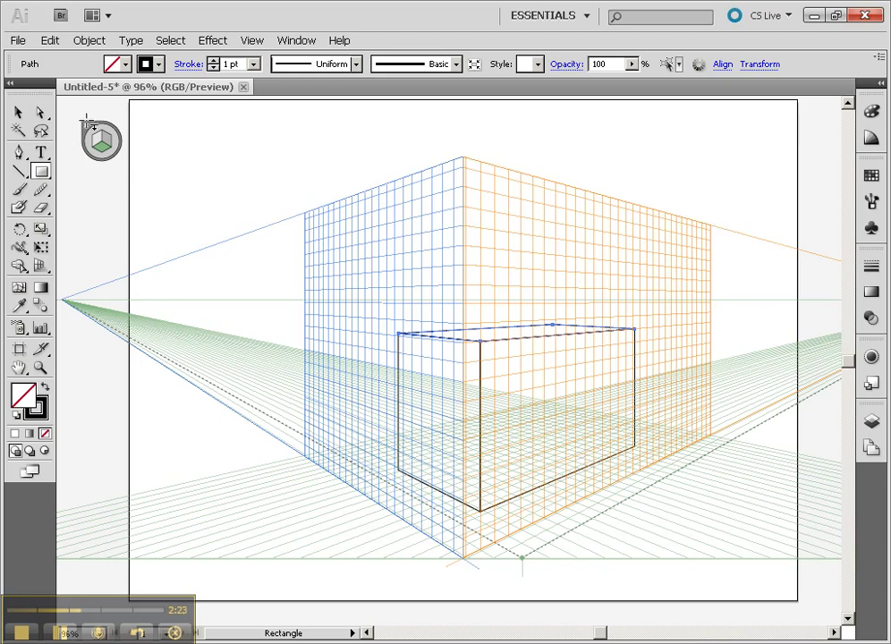
key(shift+v)
click(40, 266)
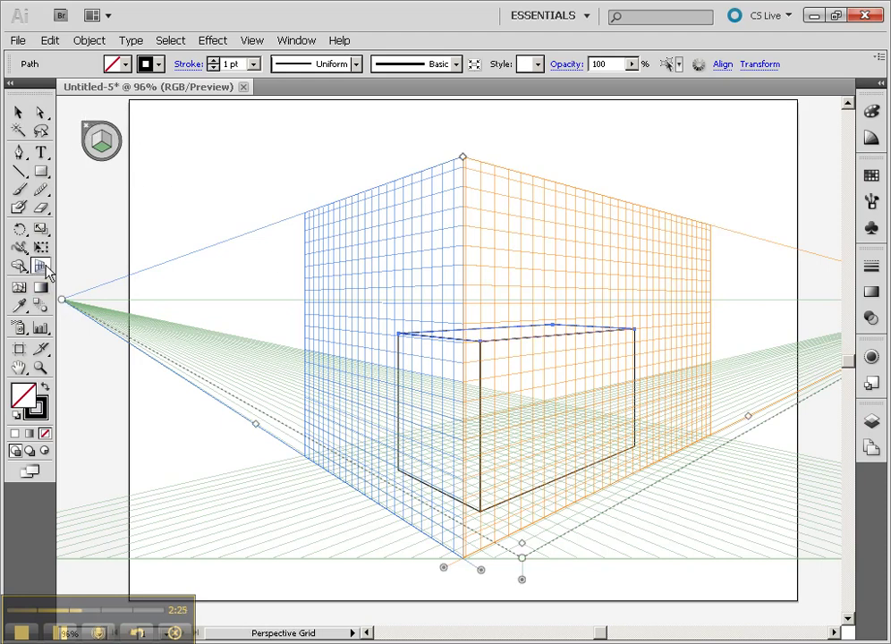
Hide the perspective grid and return to ordinary object selection
key(shift+v)
click(87, 132)
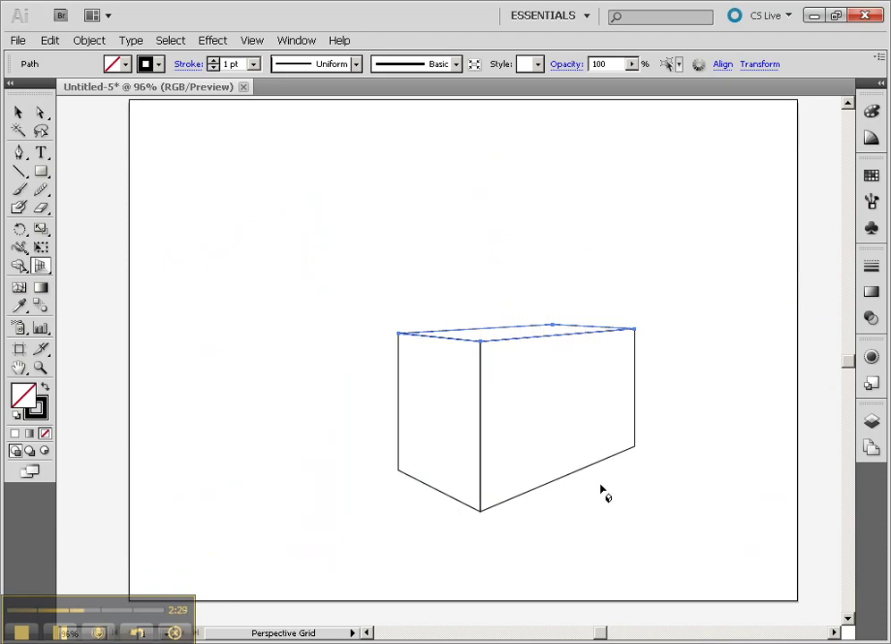
click(19, 112)
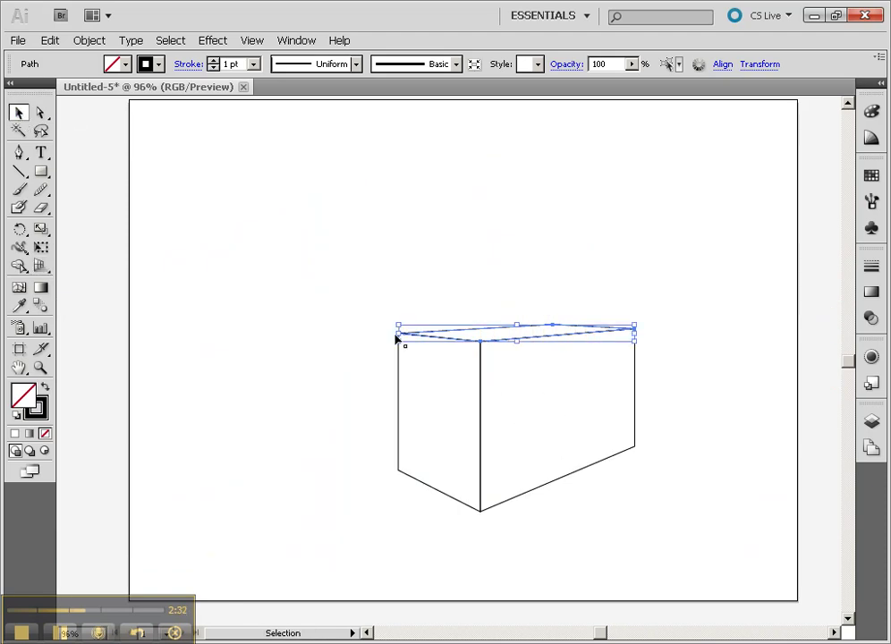
click(536, 394)
Fill the box's right face with red (RGB 196, 59, 59)
click(637, 407)
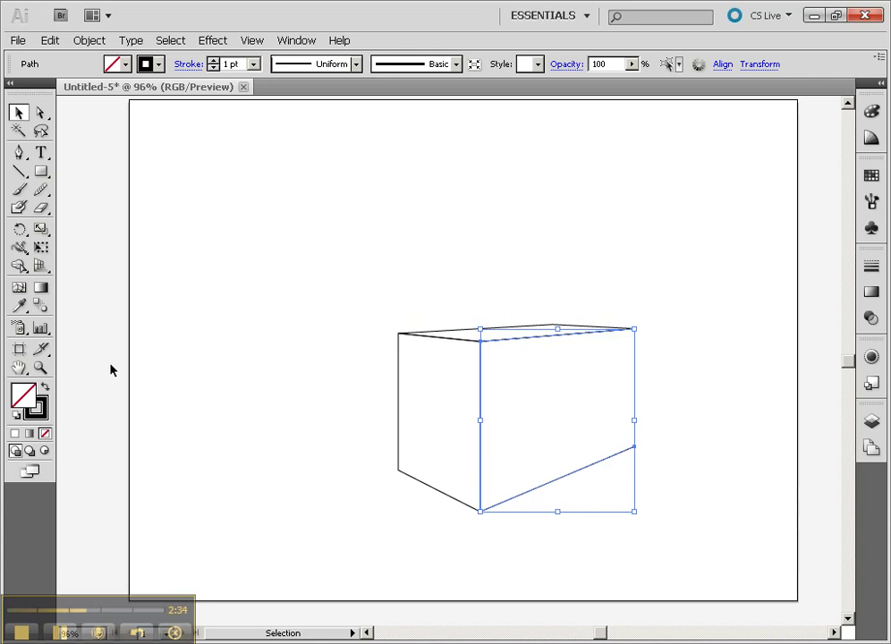
double_click(34, 408)
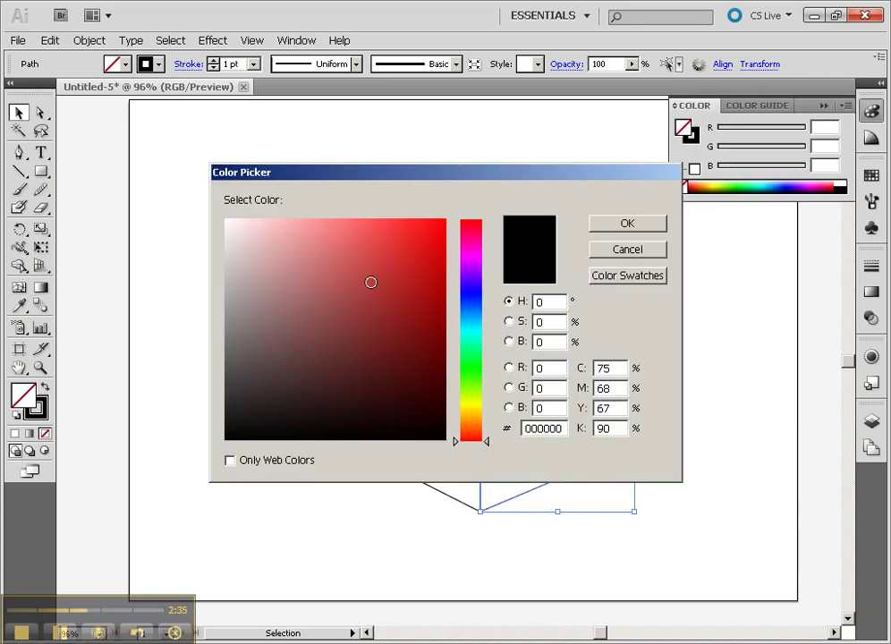
click(379, 269)
click(654, 224)
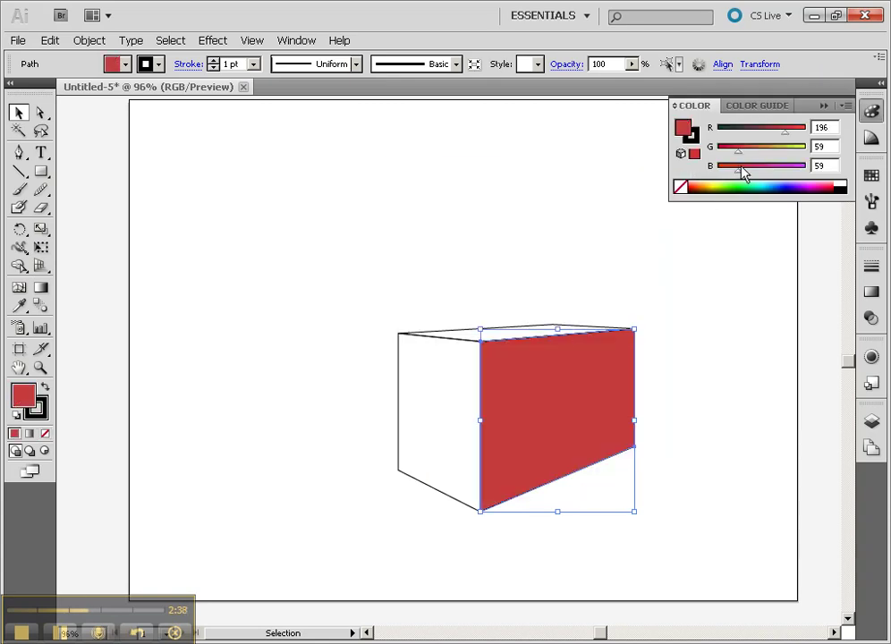
Fill the top face dark red and the left face orange
click(460, 335)
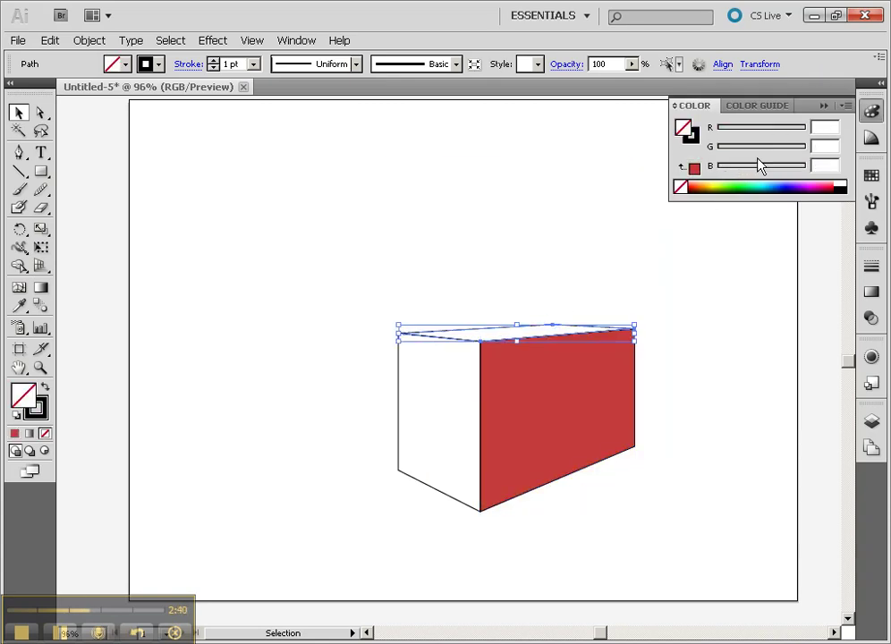
click(700, 186)
click(450, 383)
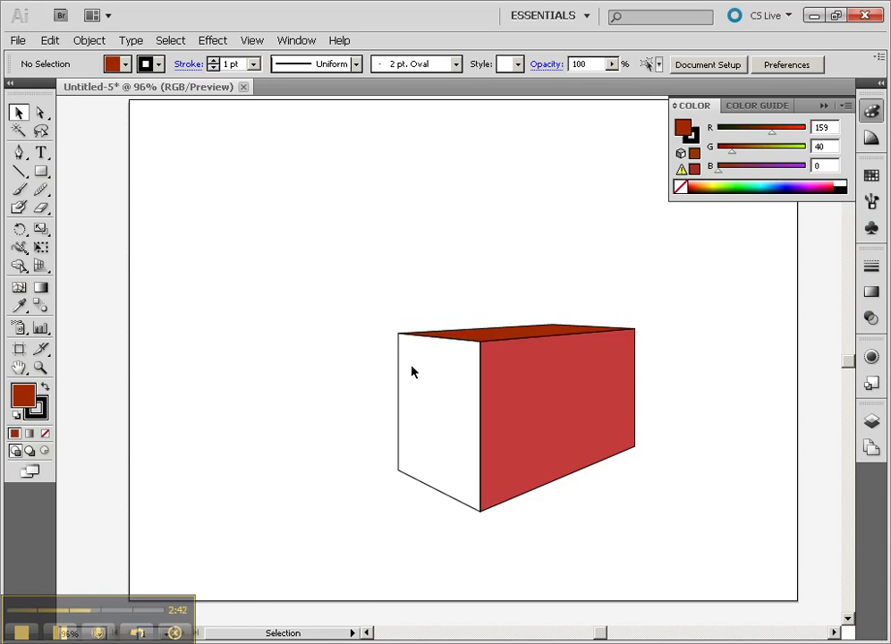
click(401, 367)
drag(708, 181, 703, 181)
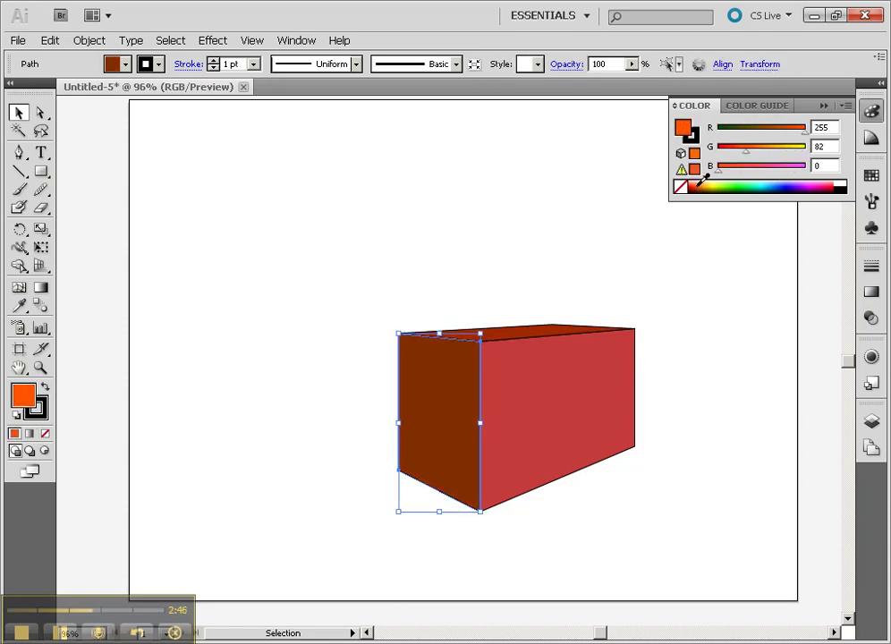
ctrl+click(528, 304)
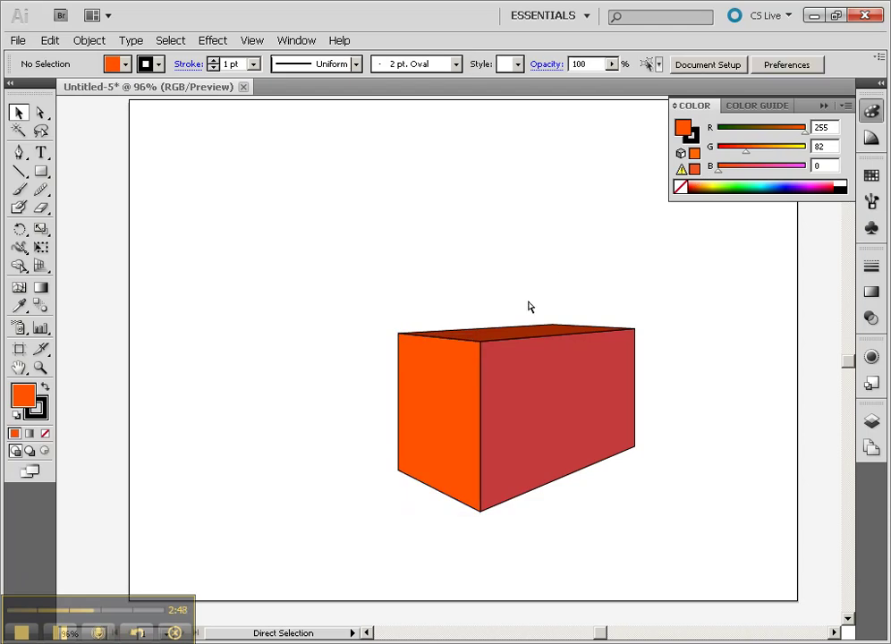
Check the face selections, undoing an accidental move of the top face
ctrl+click(573, 383)
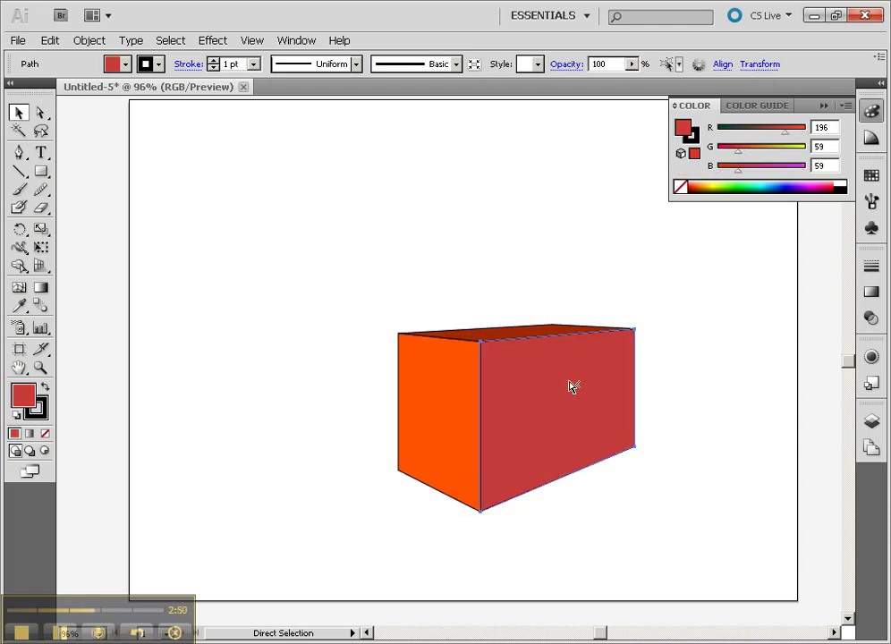
ctrl+click(733, 408)
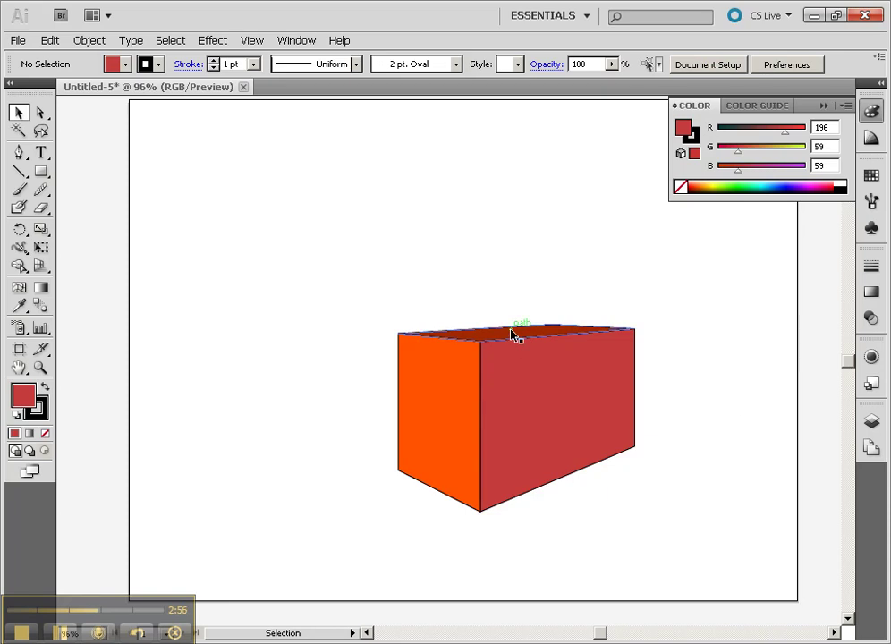
drag(517, 338, 510, 241)
key(ctrl+z)
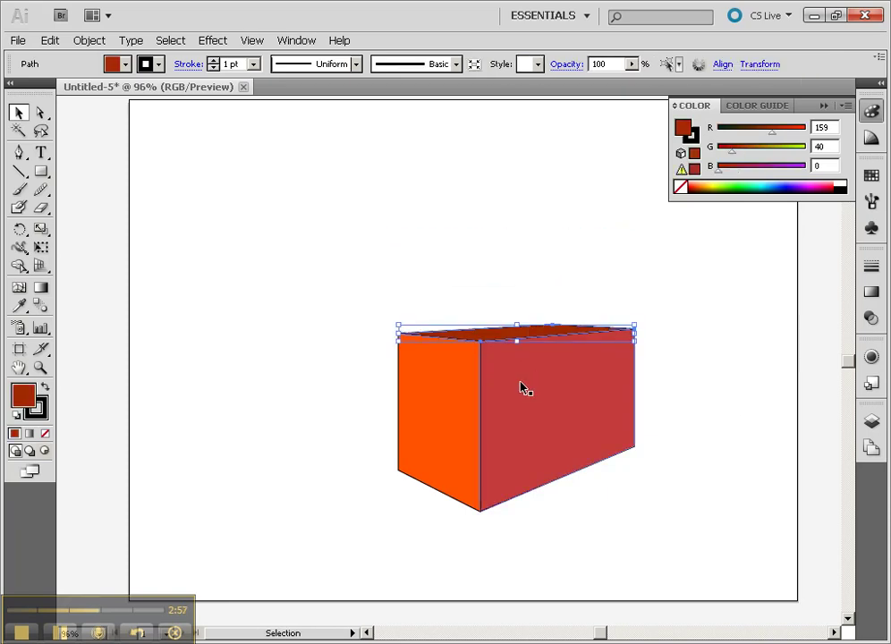
click(525, 389)
click(391, 299)
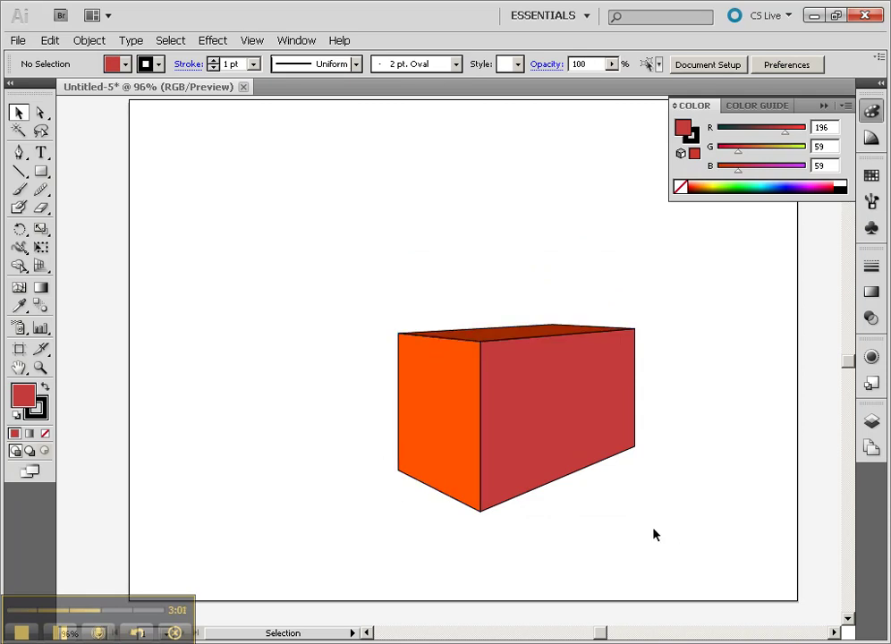
click(18, 153)
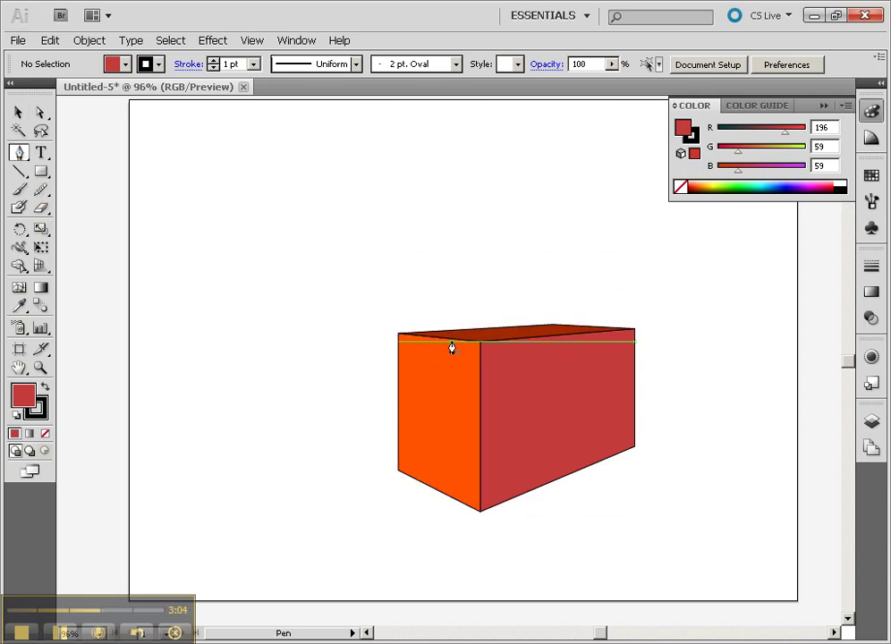
Trace the box's outer silhouette as a closed six-point pen path
click(399, 341)
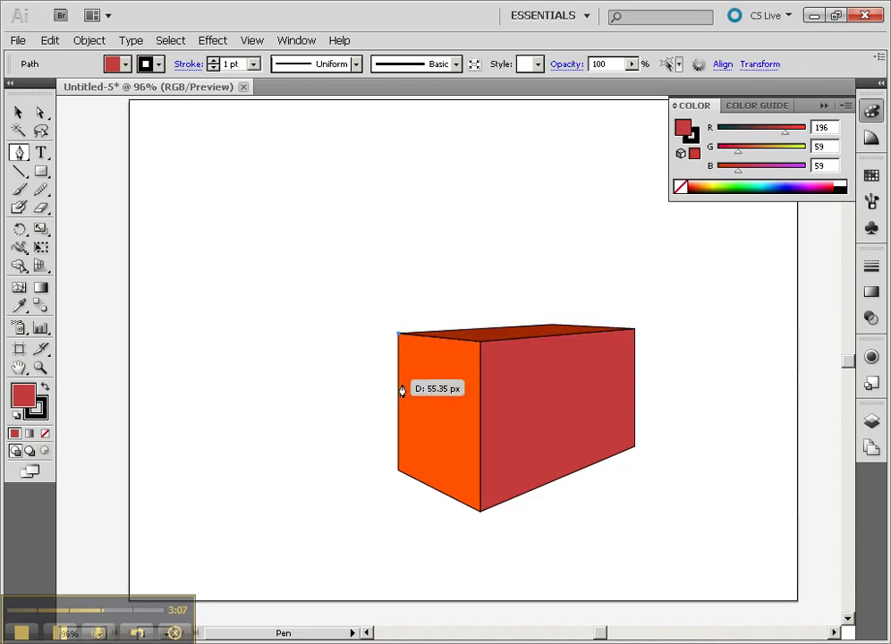
click(400, 479)
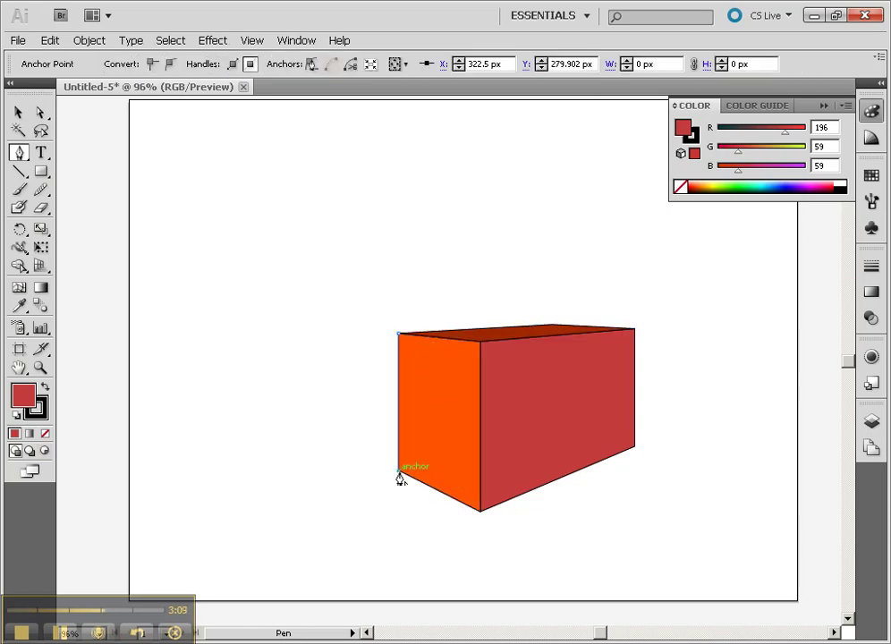
click(481, 513)
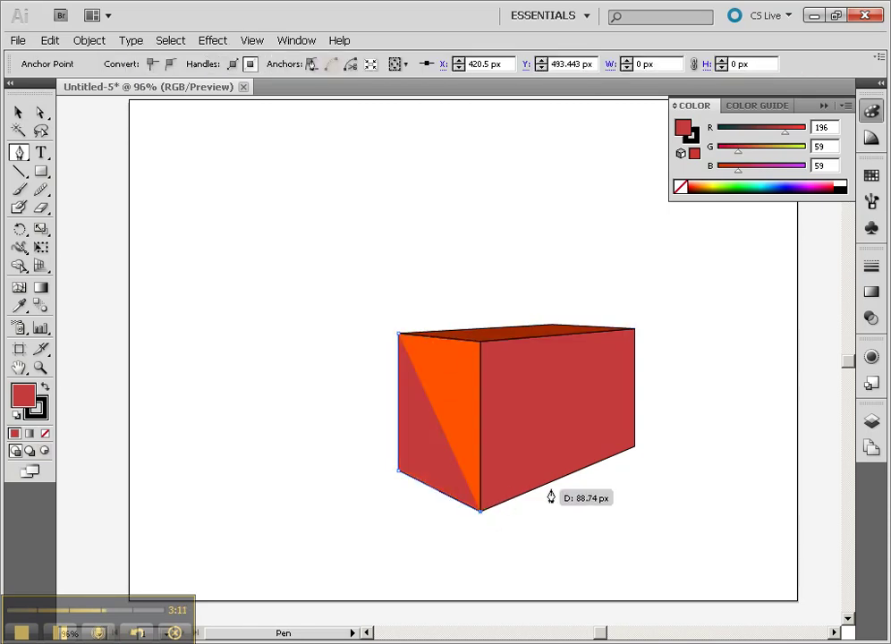
click(636, 446)
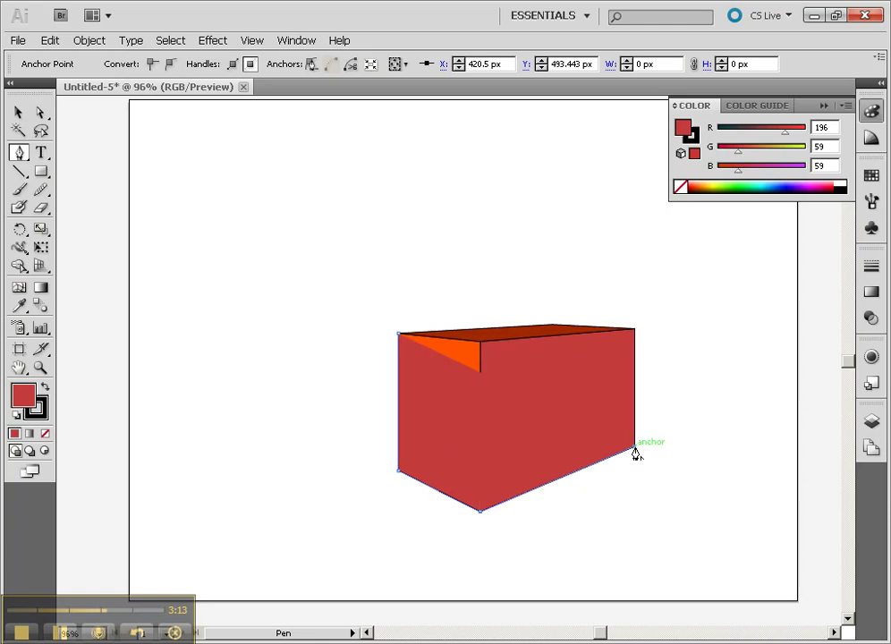
click(634, 329)
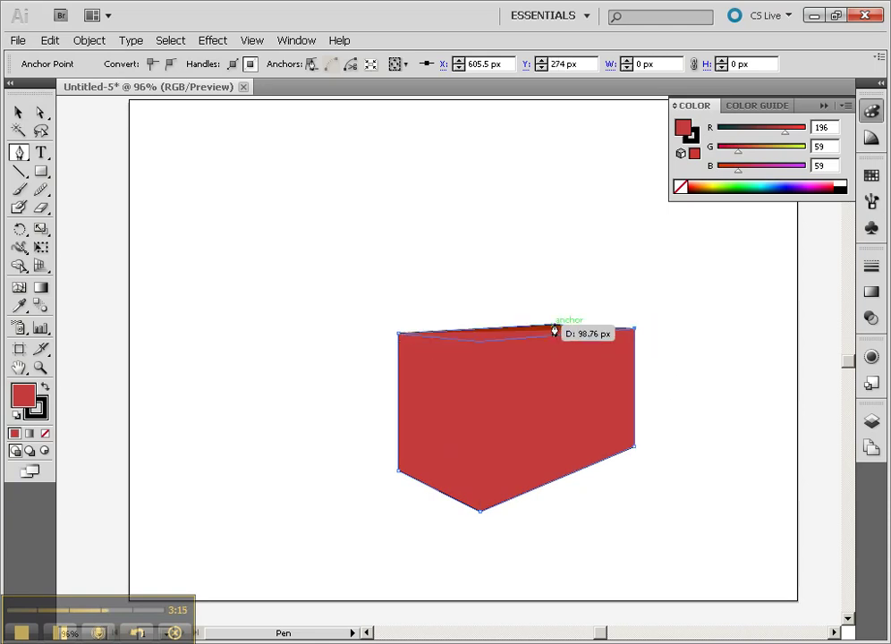
click(555, 326)
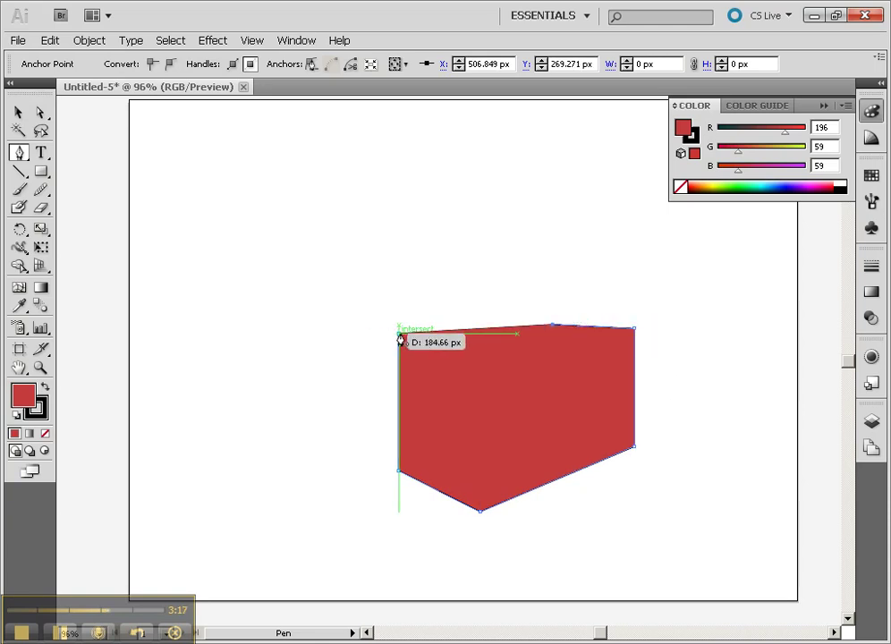
click(400, 339)
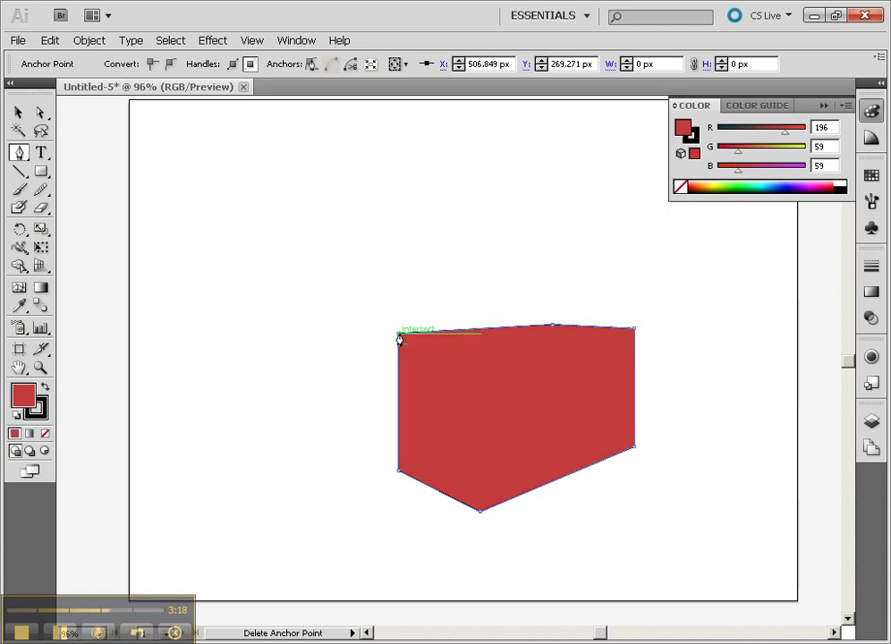
Set the traced outline's fill to None and its stroke to black
click(46, 435)
click(36, 408)
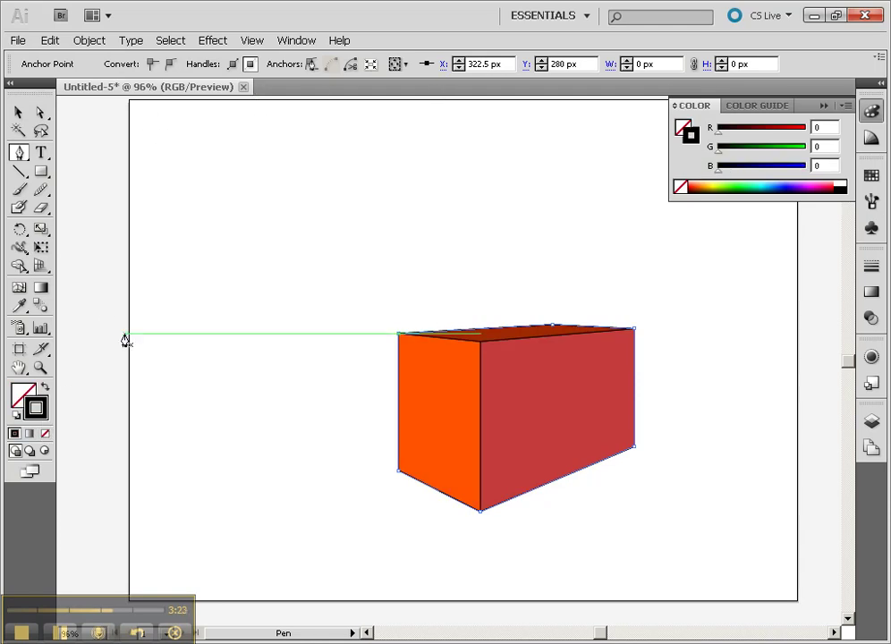
click(18, 112)
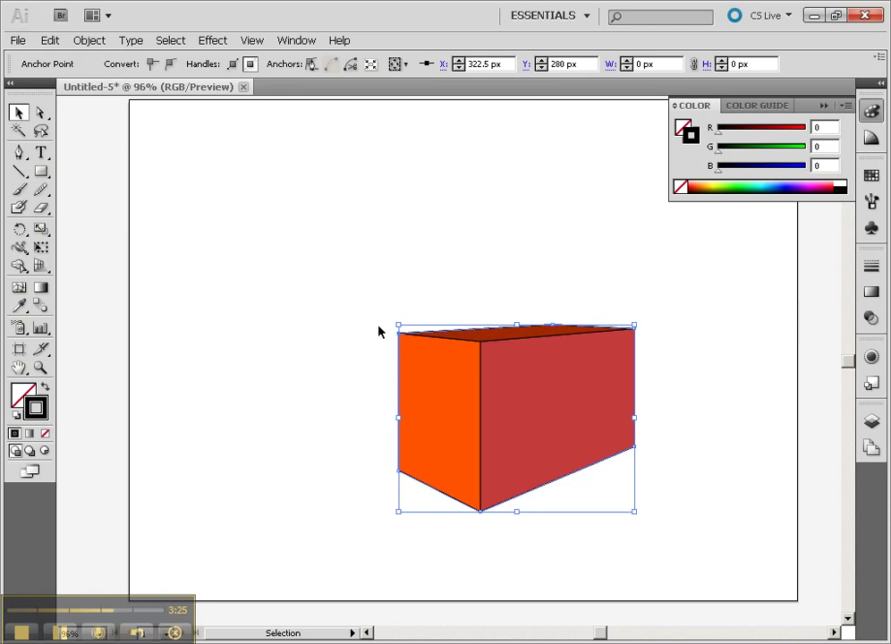
Raise the outline's stroke weight to 3 pt
click(873, 268)
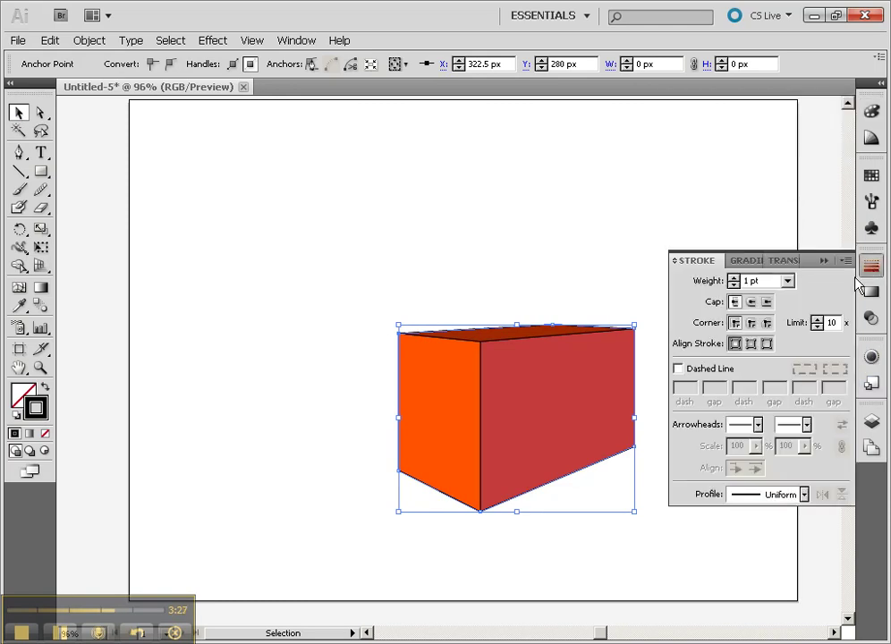
click(733, 277)
click(733, 278)
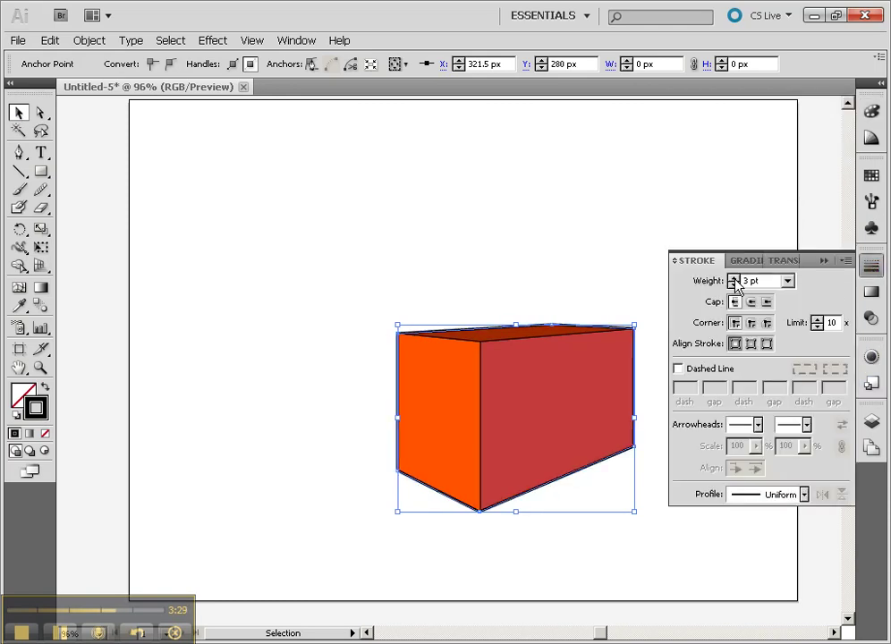
click(431, 249)
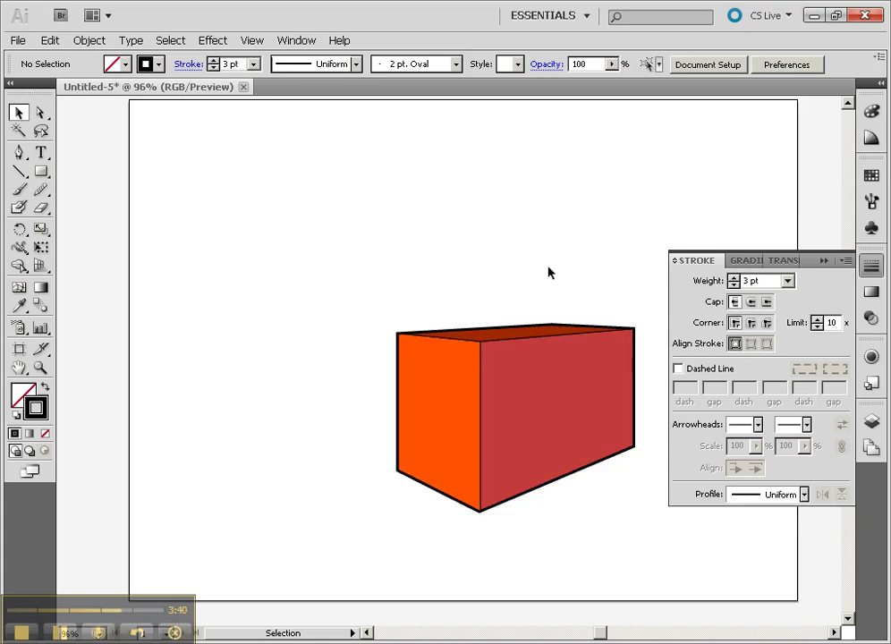
Pan the view and undo stray moves so the outline stays aligned over the box
drag(547, 336, 475, 229)
key(ctrl+z)
click(515, 291)
key(space)
drag(523, 285, 390, 245)
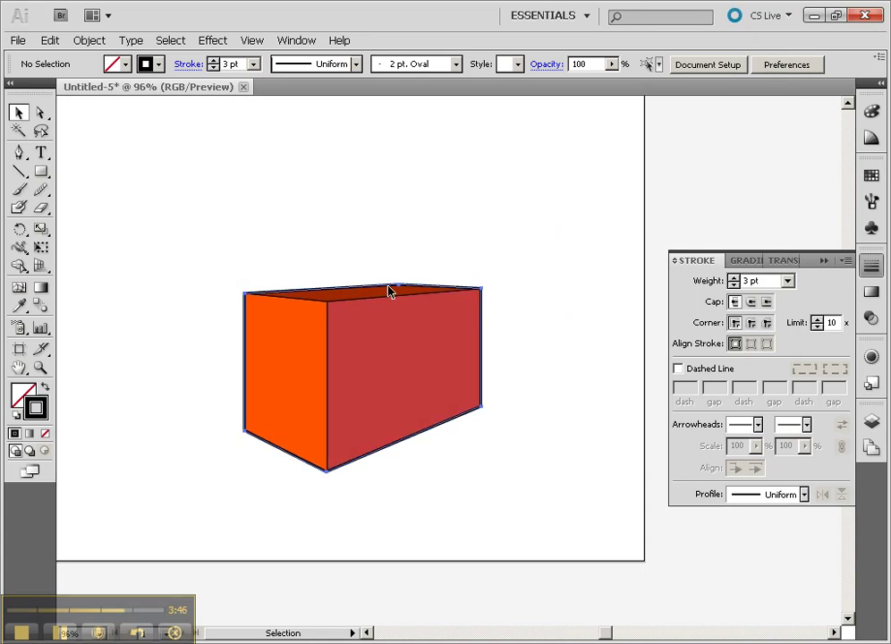
drag(391, 289, 289, 154)
key(ctrl+z)
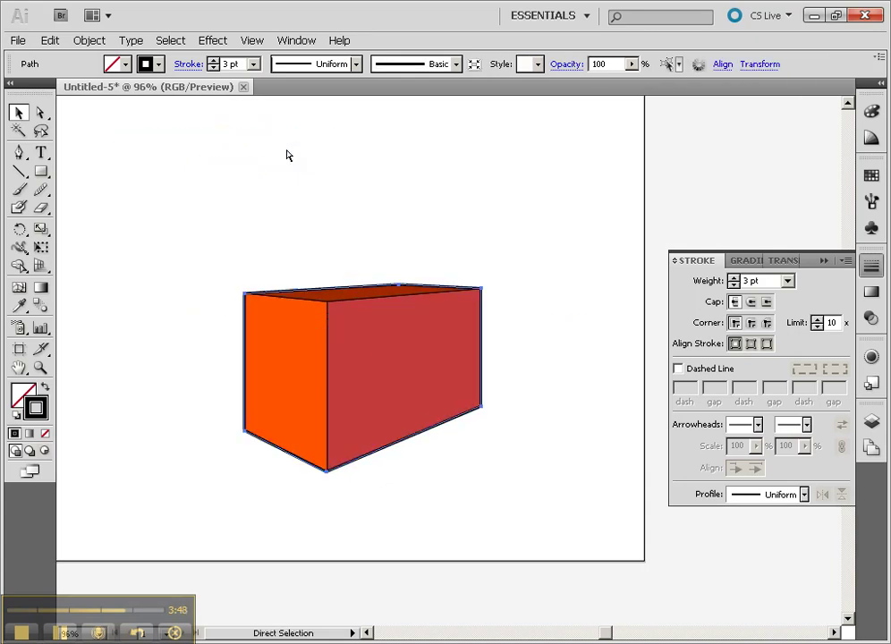
key(v)
click(553, 213)
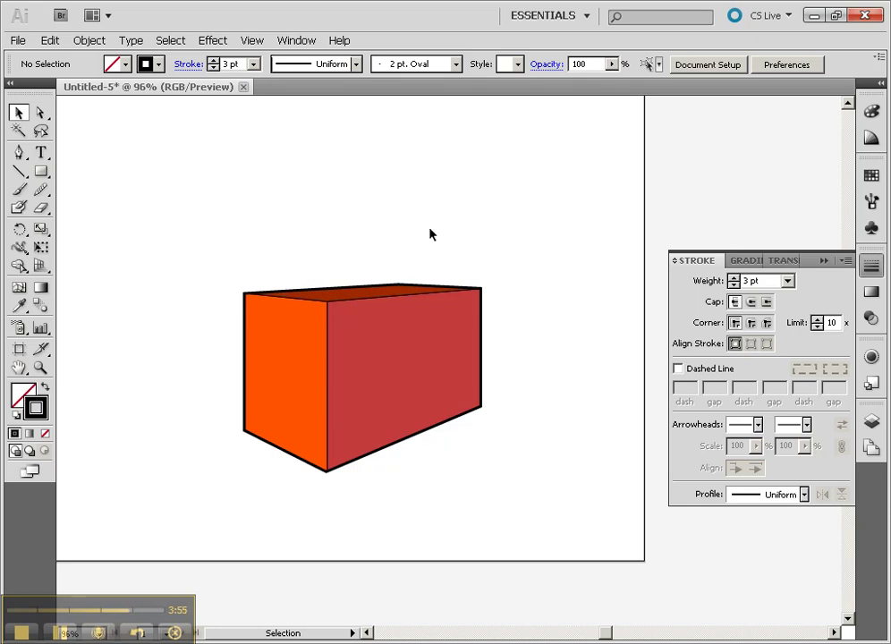
Select all the box's paths and apply Round Join to their stroke corners
click(481, 336)
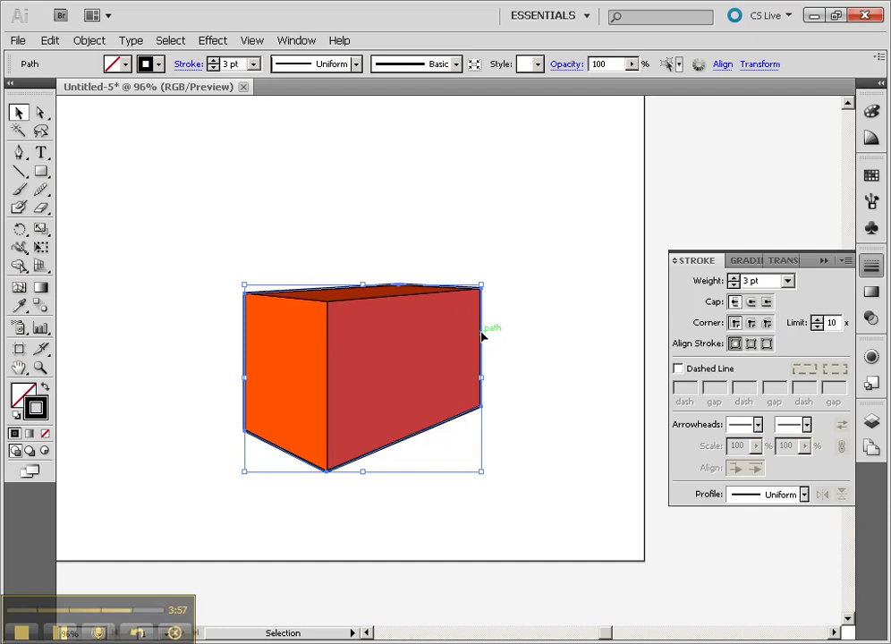
drag(285, 269, 443, 414)
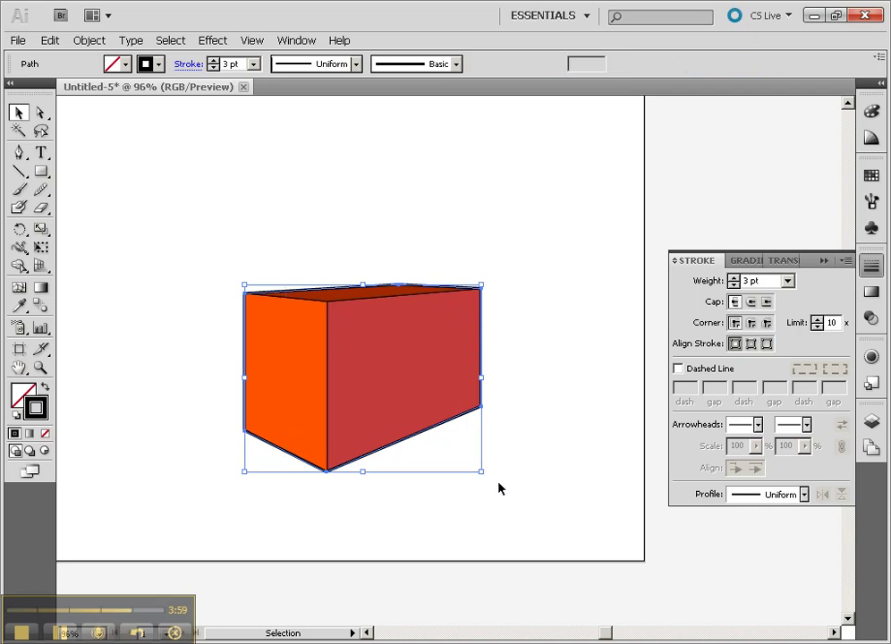
click(750, 324)
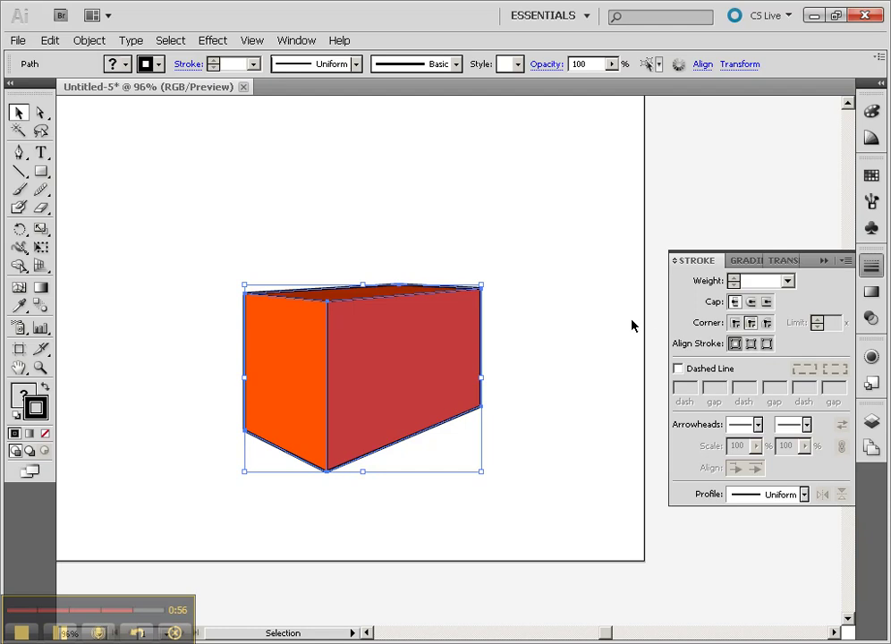
click(528, 311)
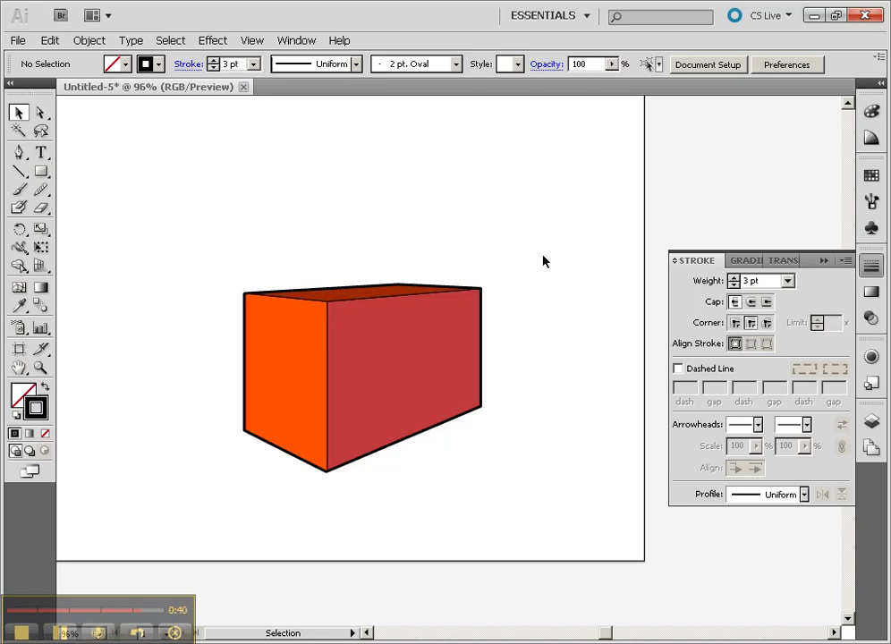
Draw a small rectangle on the Right Grid plane near the box's top corner
click(40, 266)
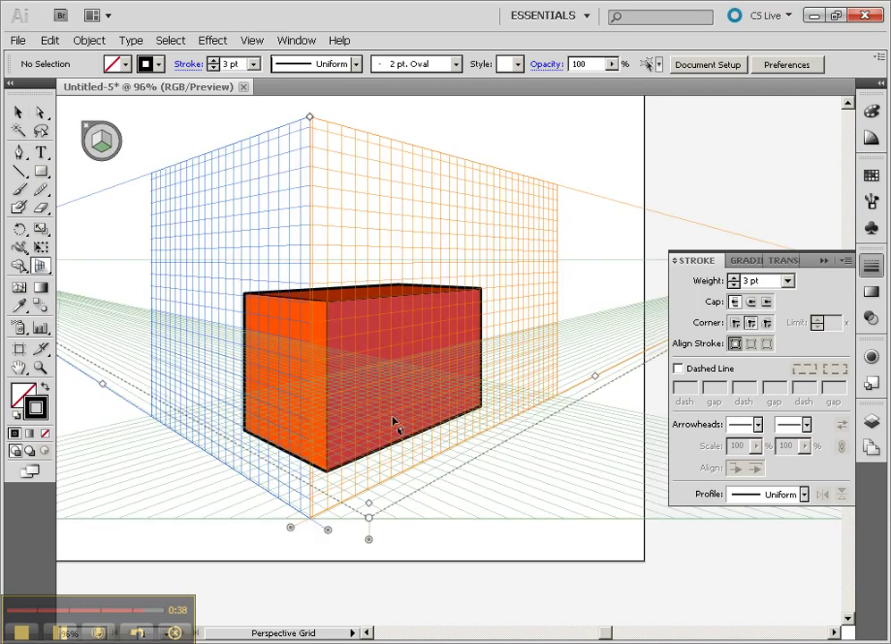
click(40, 171)
mouse_move(342, 316)
mouse_down()
mouse_move(350, 324)
mouse_move(345, 345)
mouse_move(329, 333)
mouse_move(348, 304)
mouse_up()
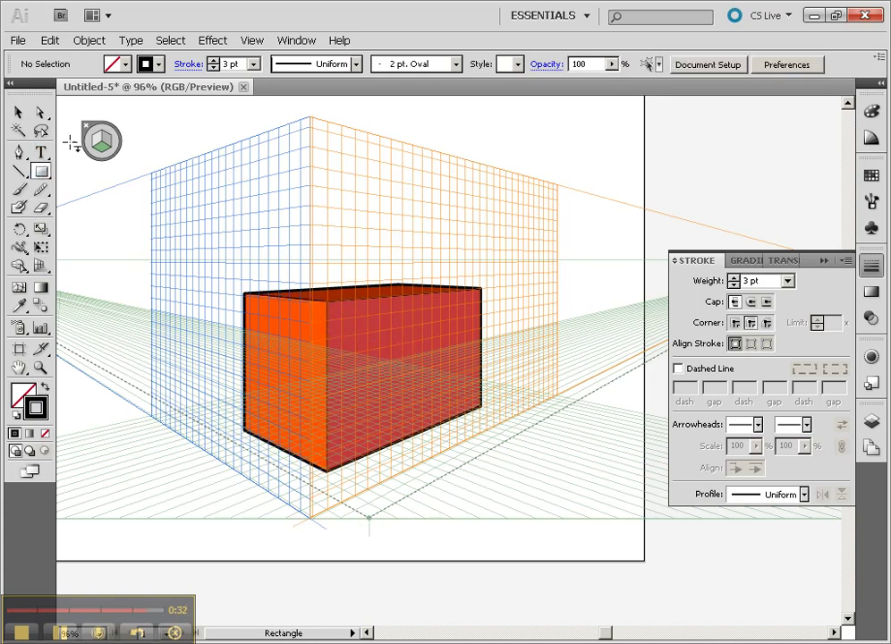
click(108, 143)
drag(337, 317, 360, 337)
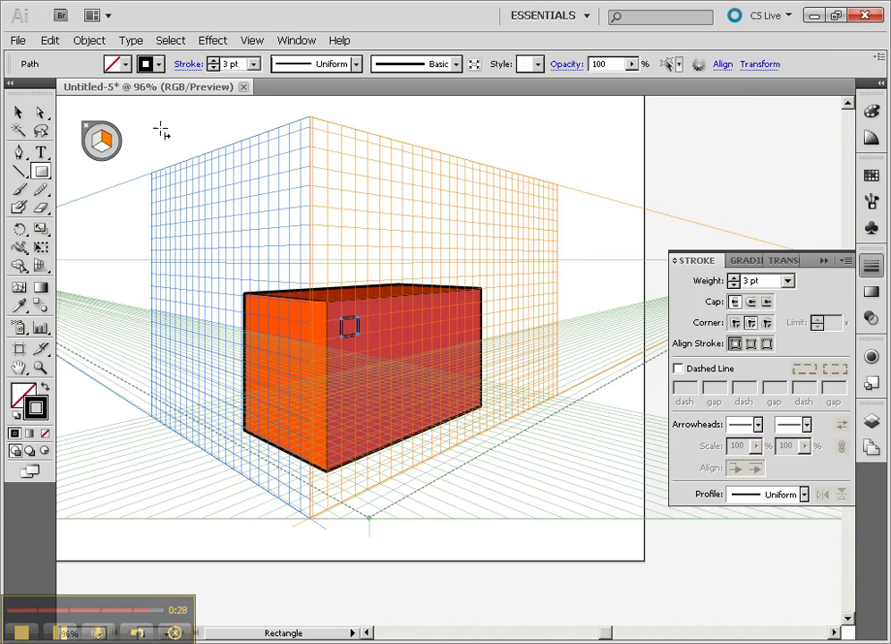
click(18, 112)
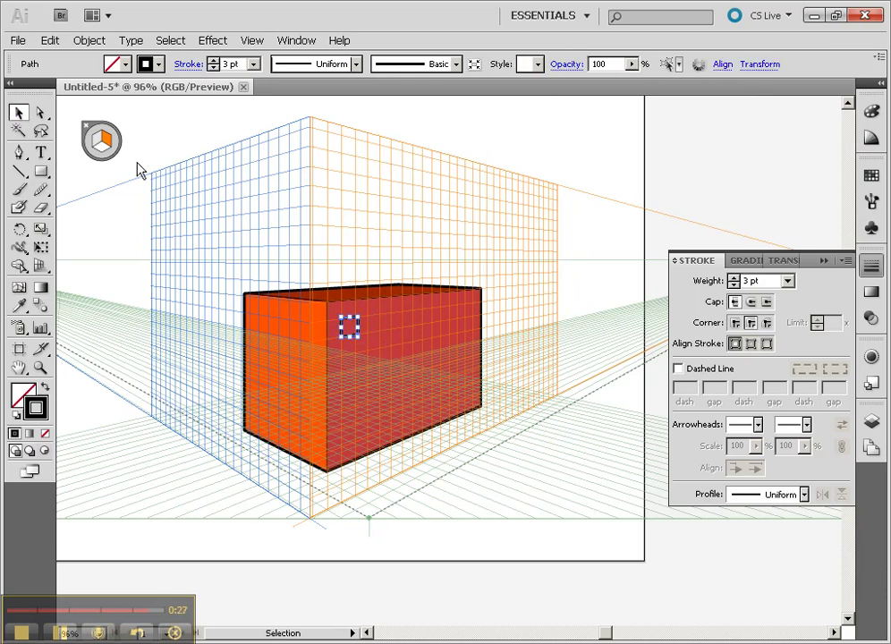
Copy the small rectangle to the right along the face, then delete the copy
drag(354, 333, 378, 330)
click(356, 326)
drag(356, 326, 389, 323)
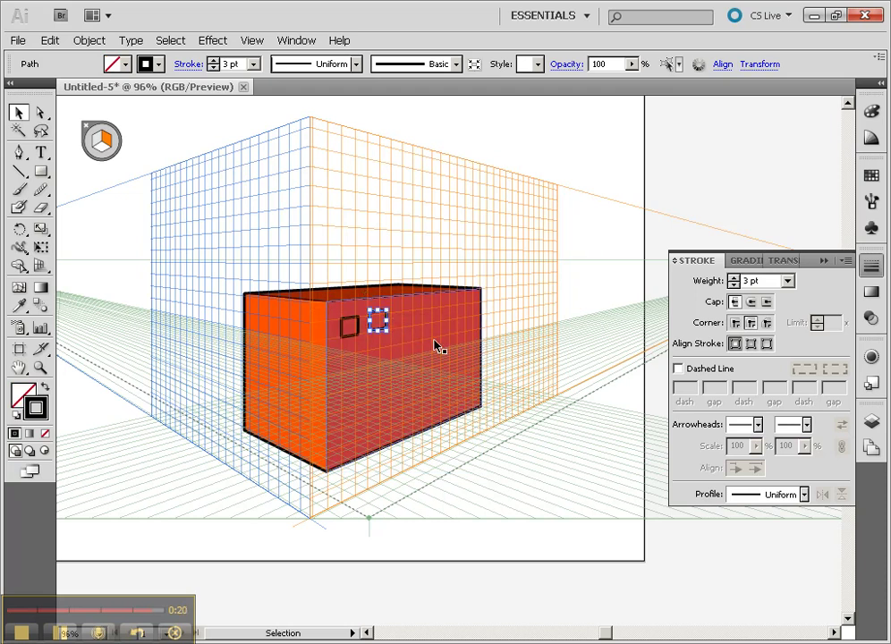
key(ctrl+shift+a)
key(ctrl+z)
click(556, 380)
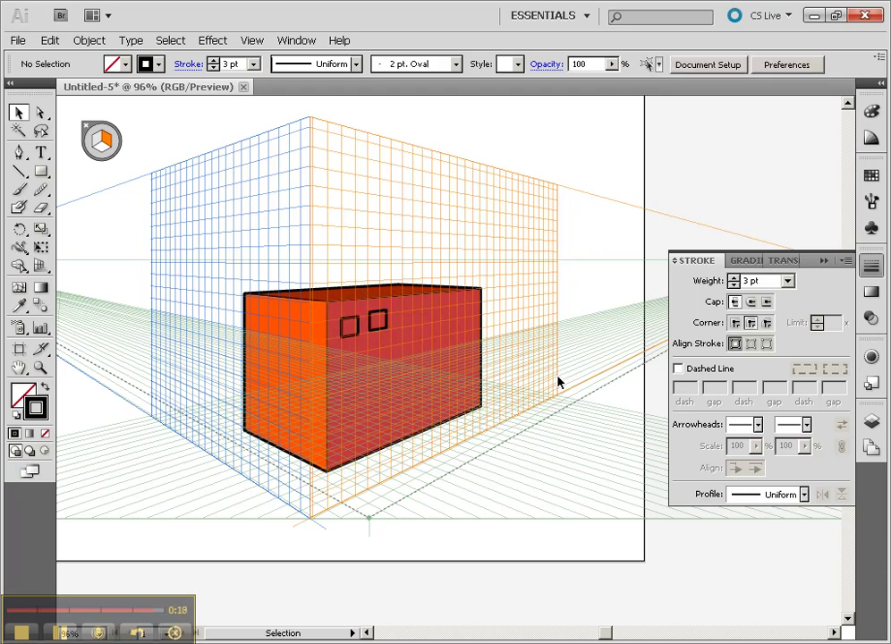
click(388, 319)
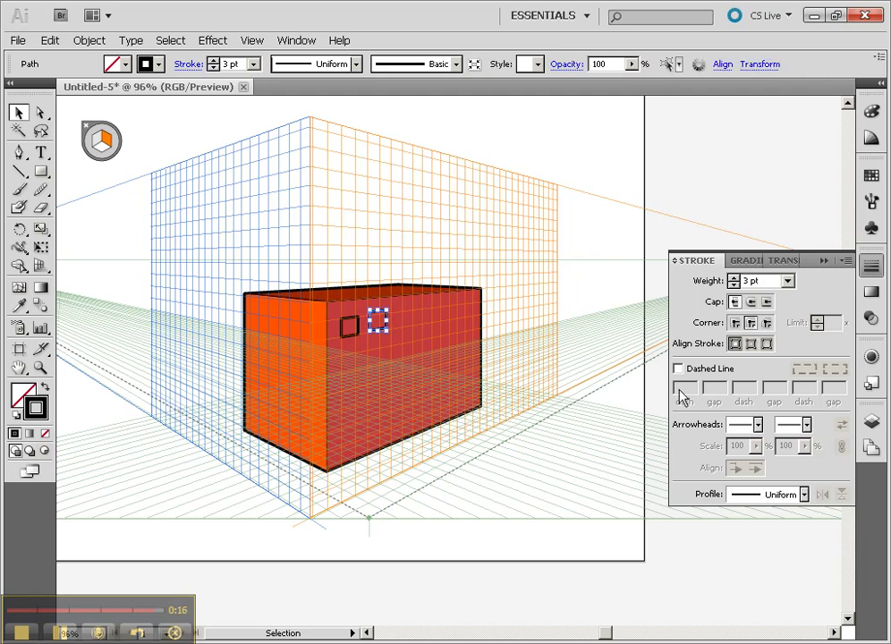
key(Delete)
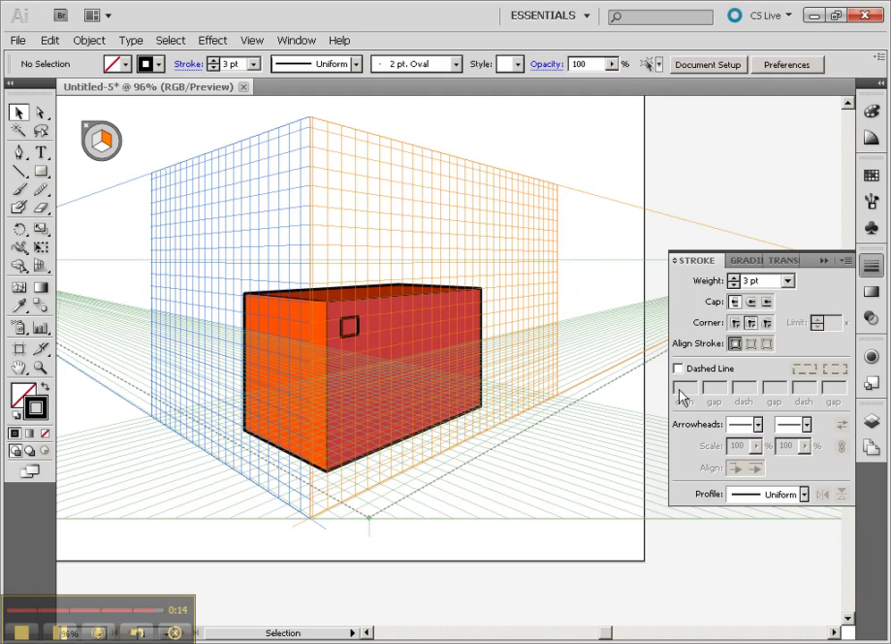